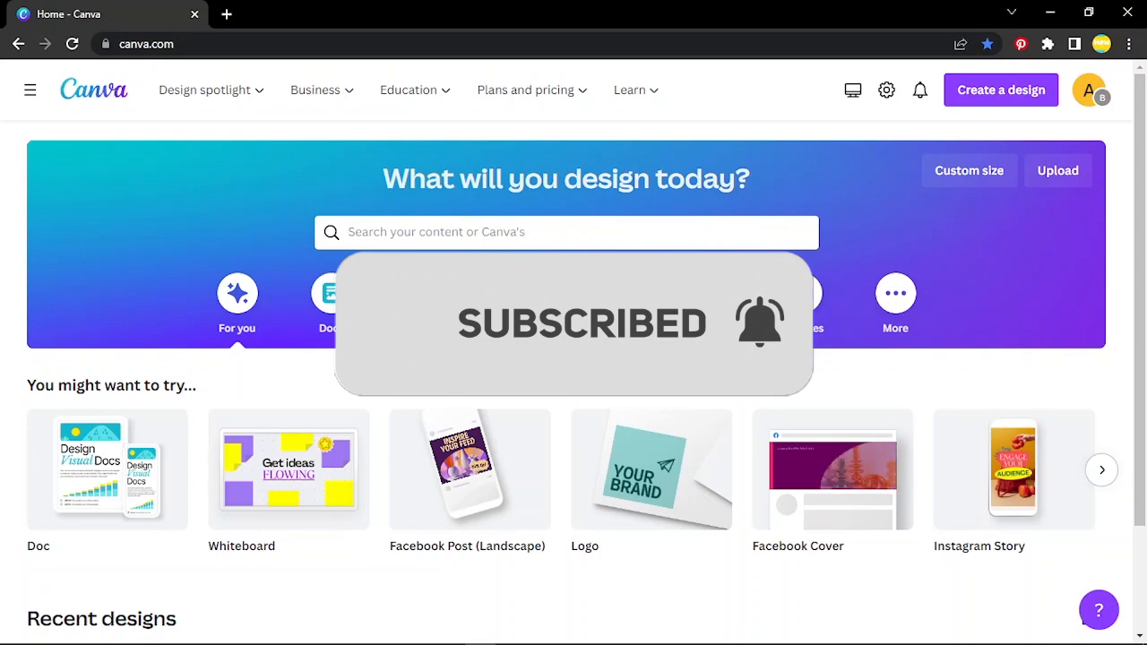
Advance the 'You might want to try' carousel until Flyer (Portrait), Poster and Resume appear
scroll(573, 358, down, 2)
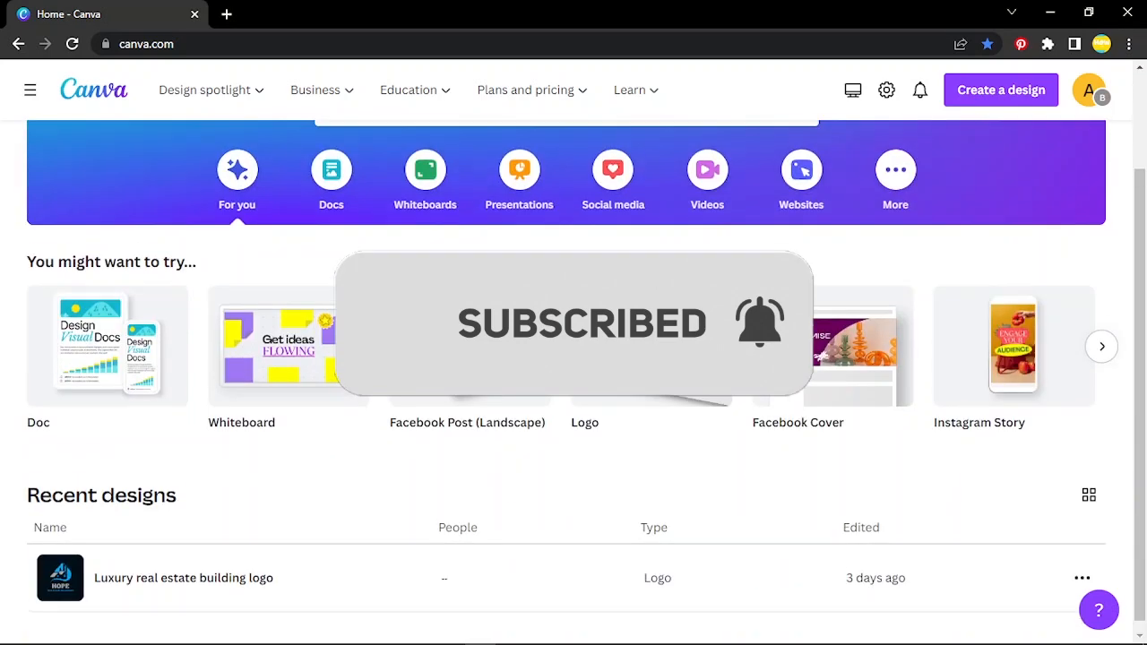
scroll(573, 359, up, 2)
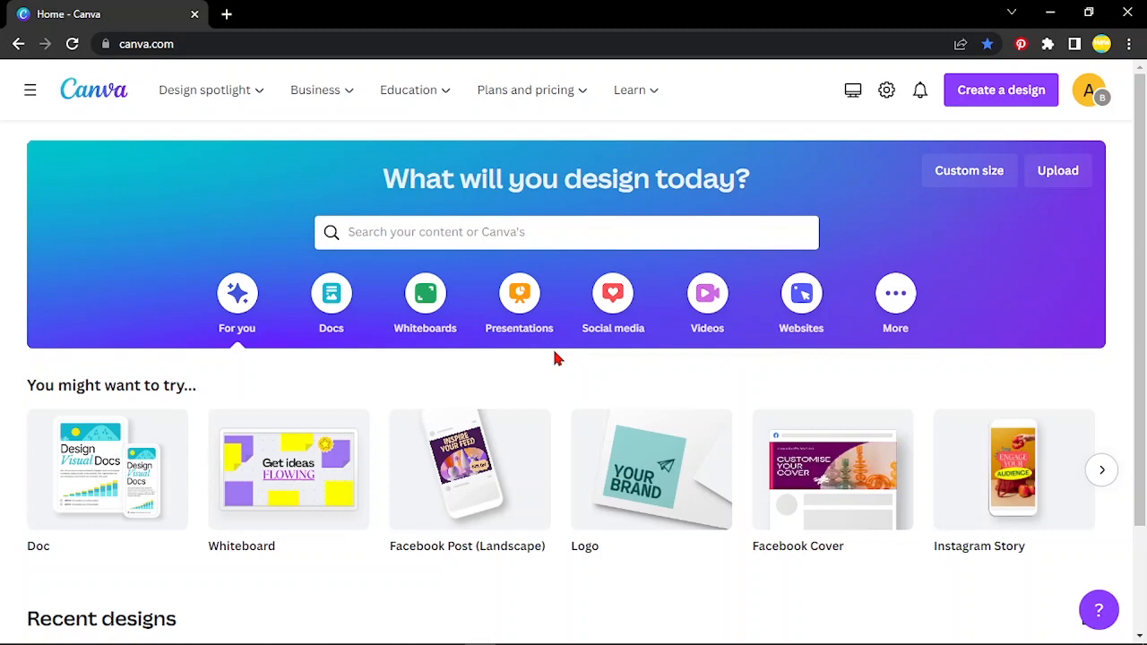
click(1102, 472)
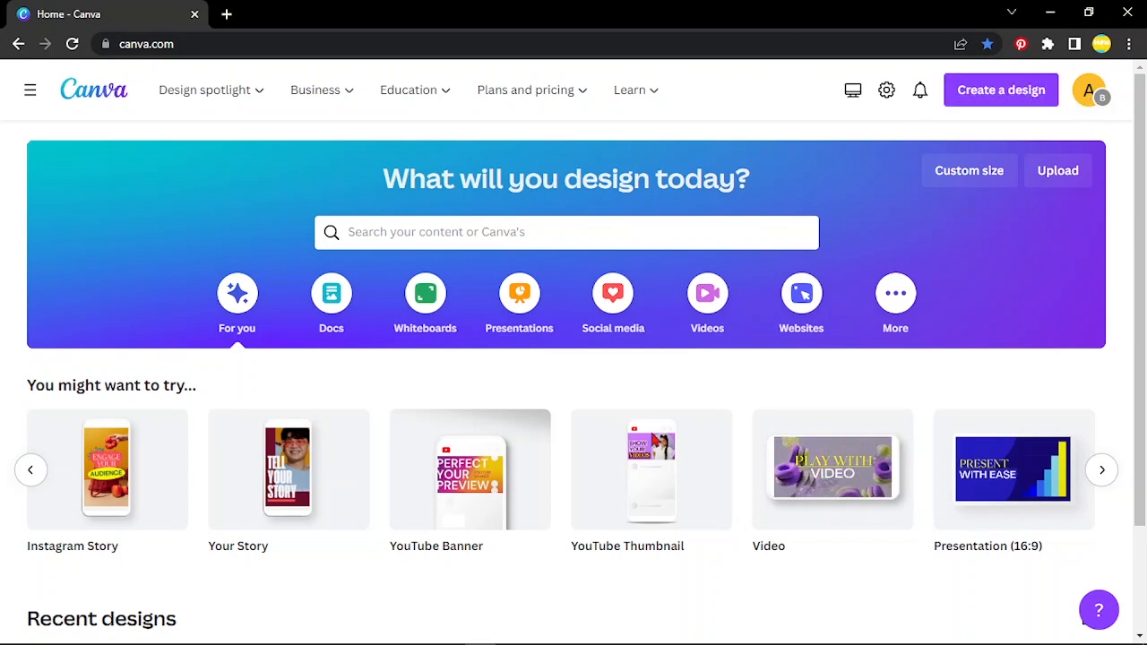
click(1105, 474)
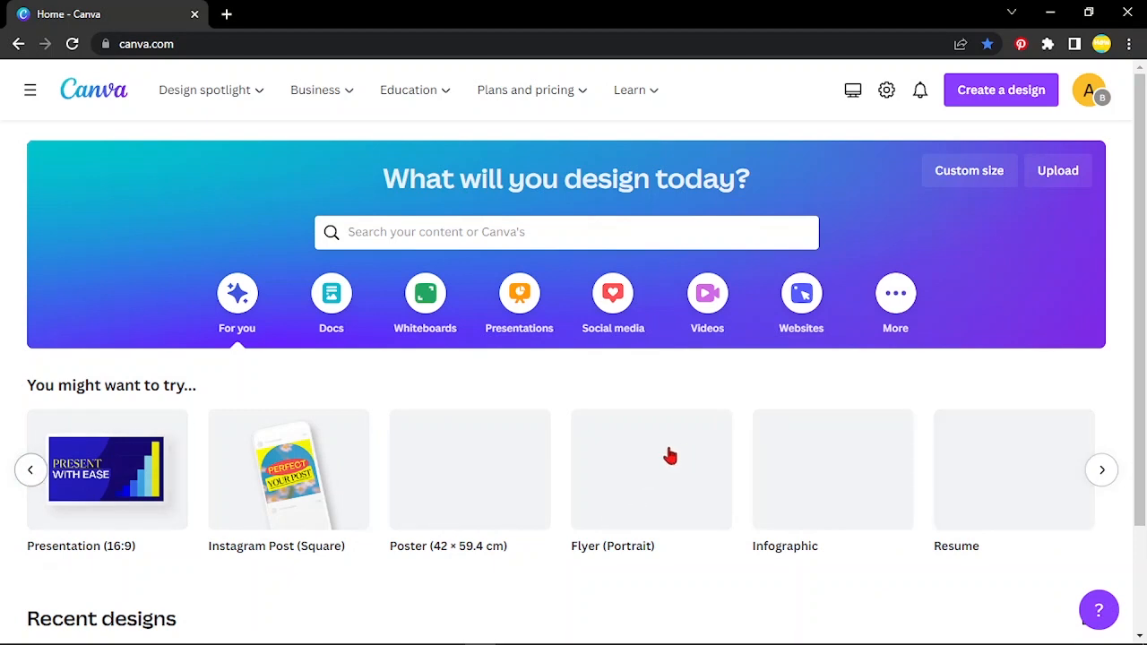
click(1099, 471)
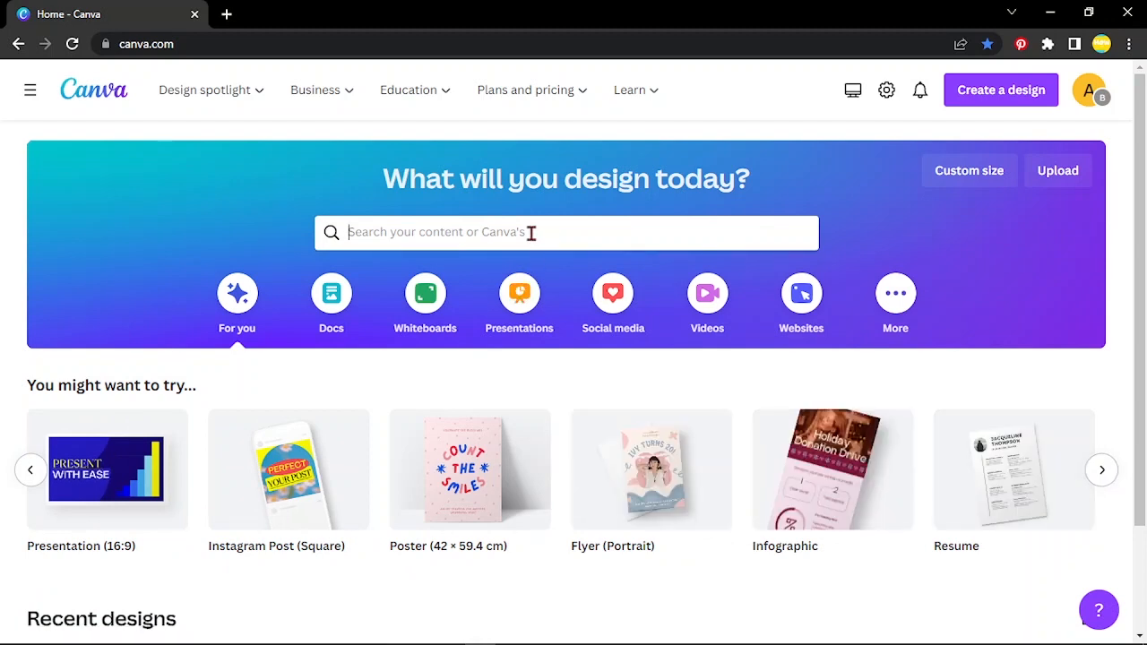
Search Canva's templates for 'flyers' and scroll through the flyer results
click(531, 232)
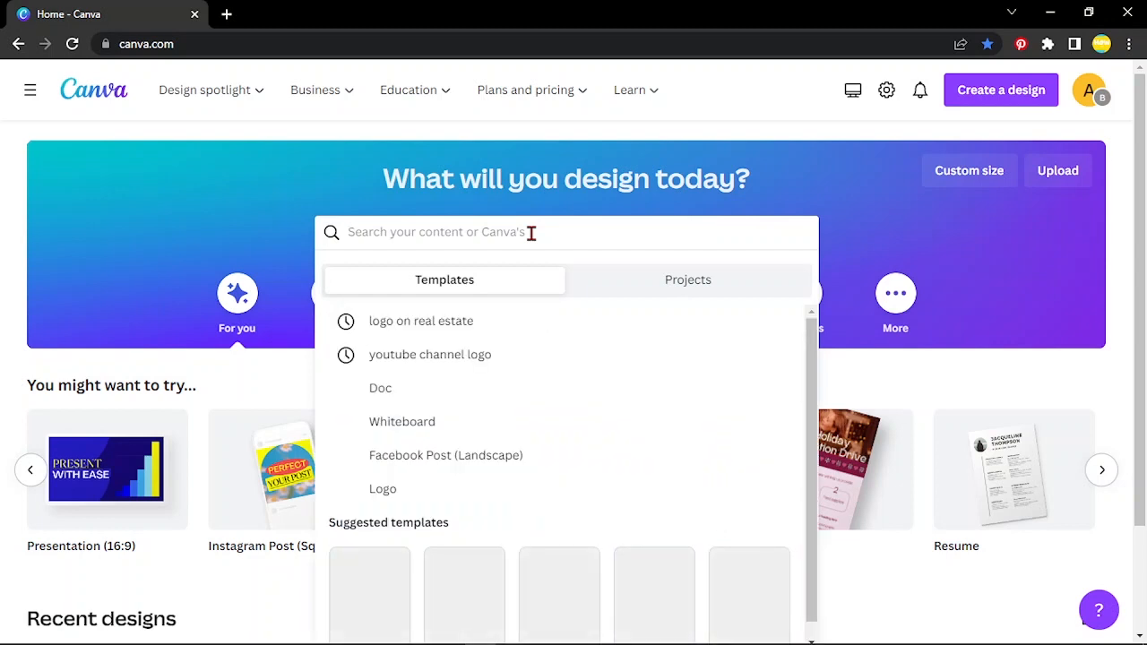
text(f)
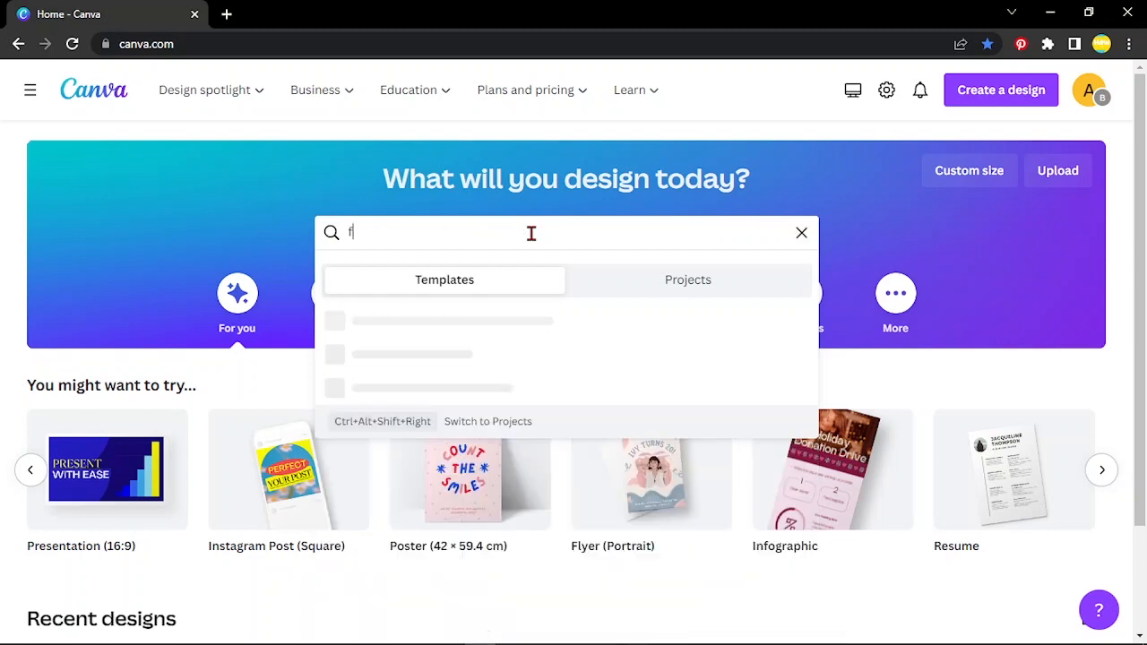
text(lyers)
key(Return)
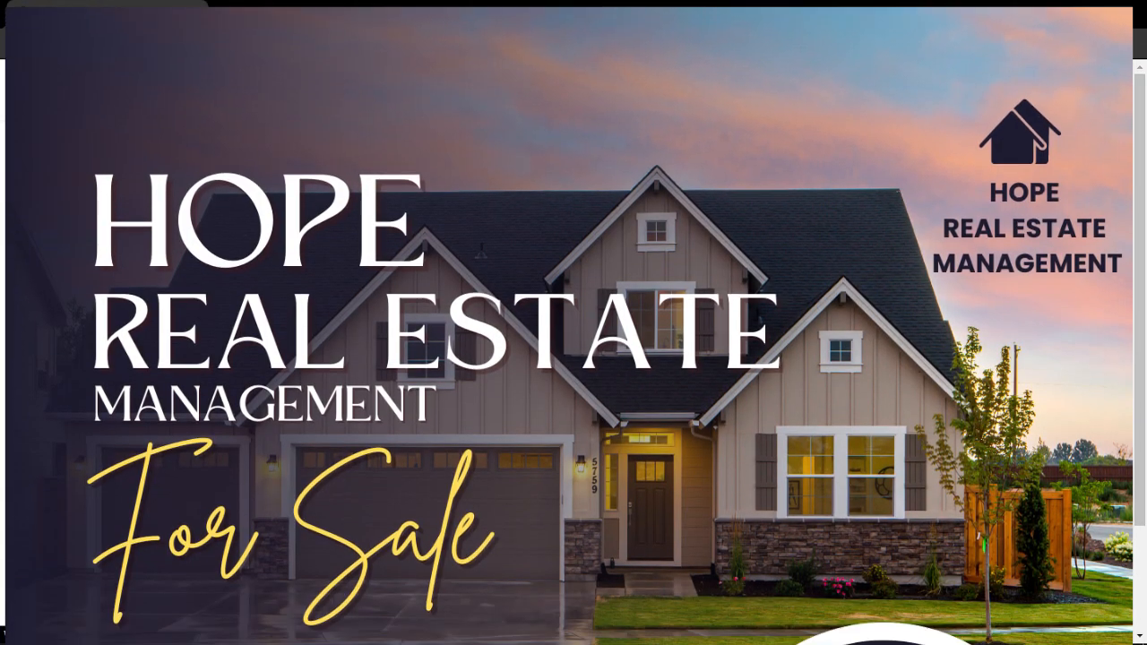
scroll(573, 322, down, 5)
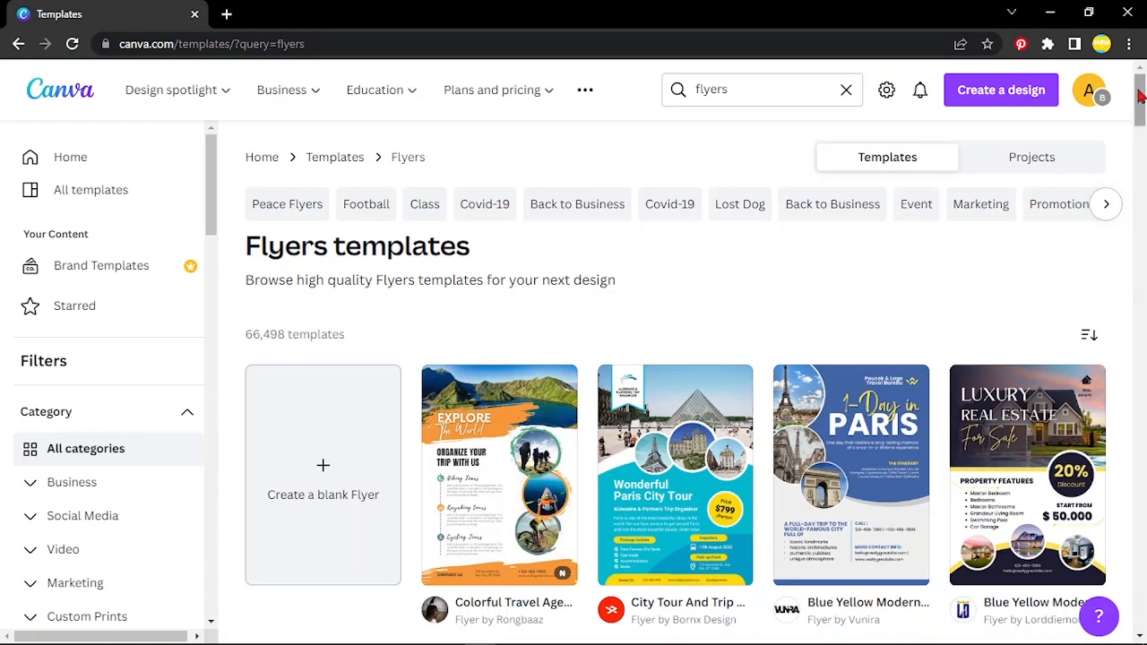
drag(1140, 97, 1141, 124)
scroll(675, 376, down, 1)
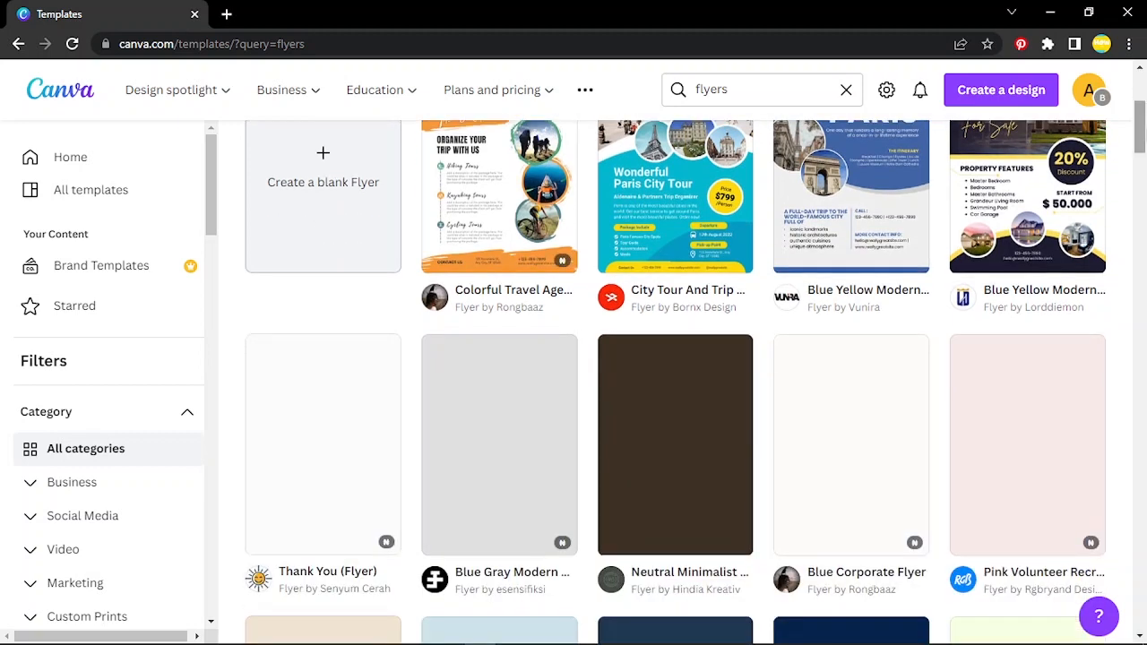
scroll(675, 376, up, 1)
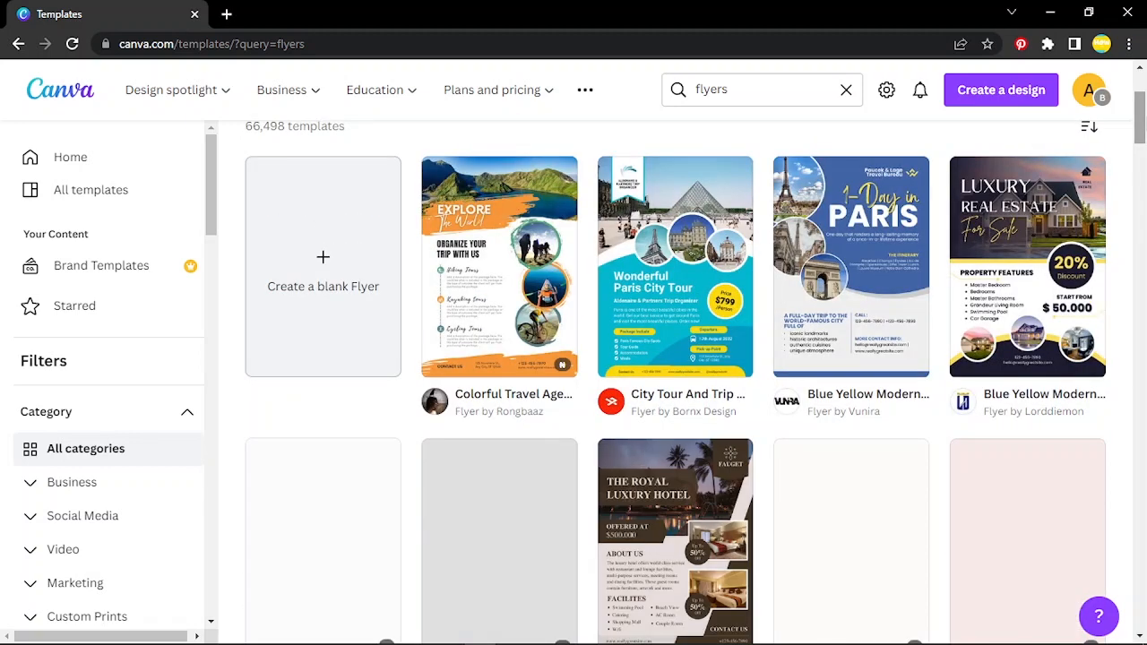
scroll(675, 376, down, 1)
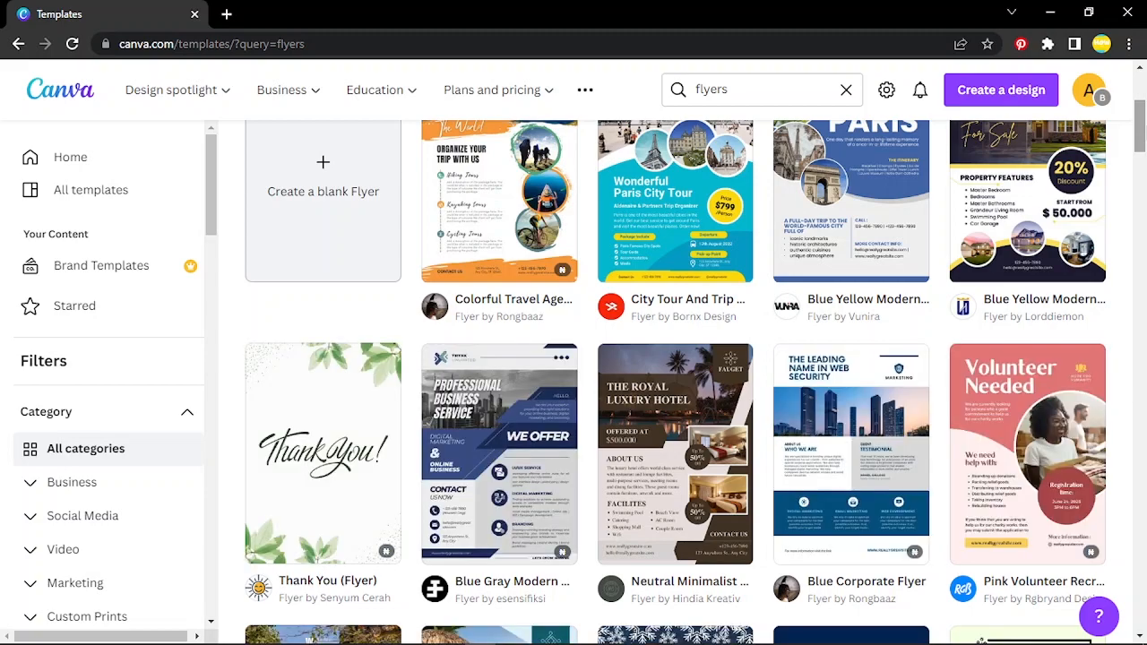
drag(1142, 130, 1142, 159)
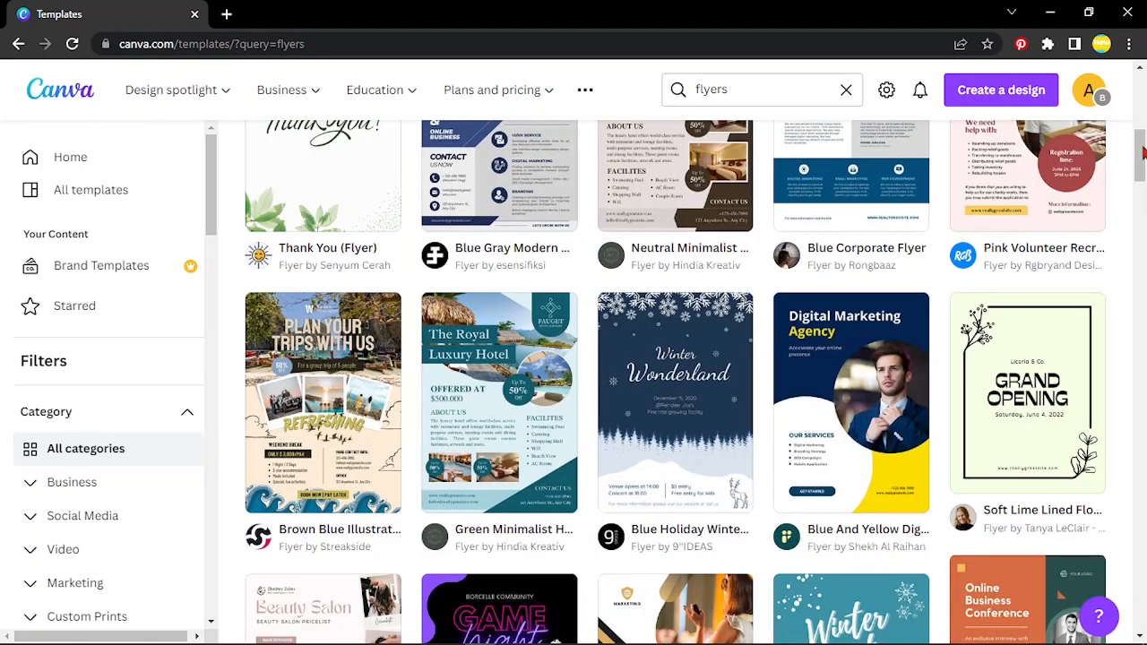
drag(1142, 153, 1141, 83)
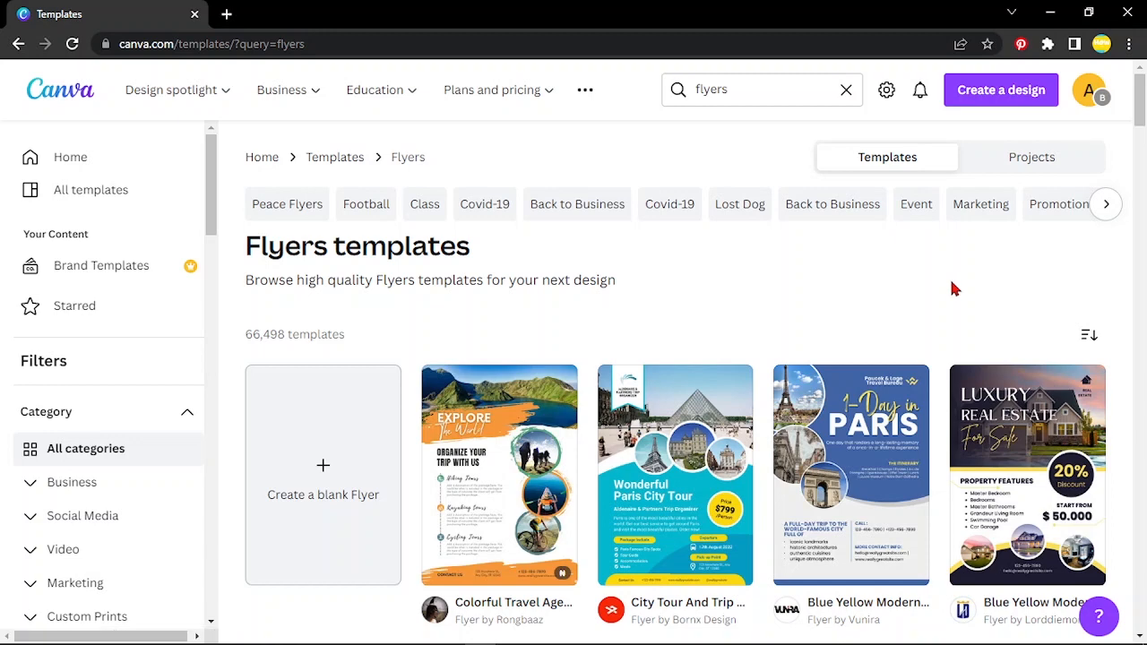
Open the Blue Yellow Modern Luxury Real Estate Flyer template and customize it as a new design
click(1005, 407)
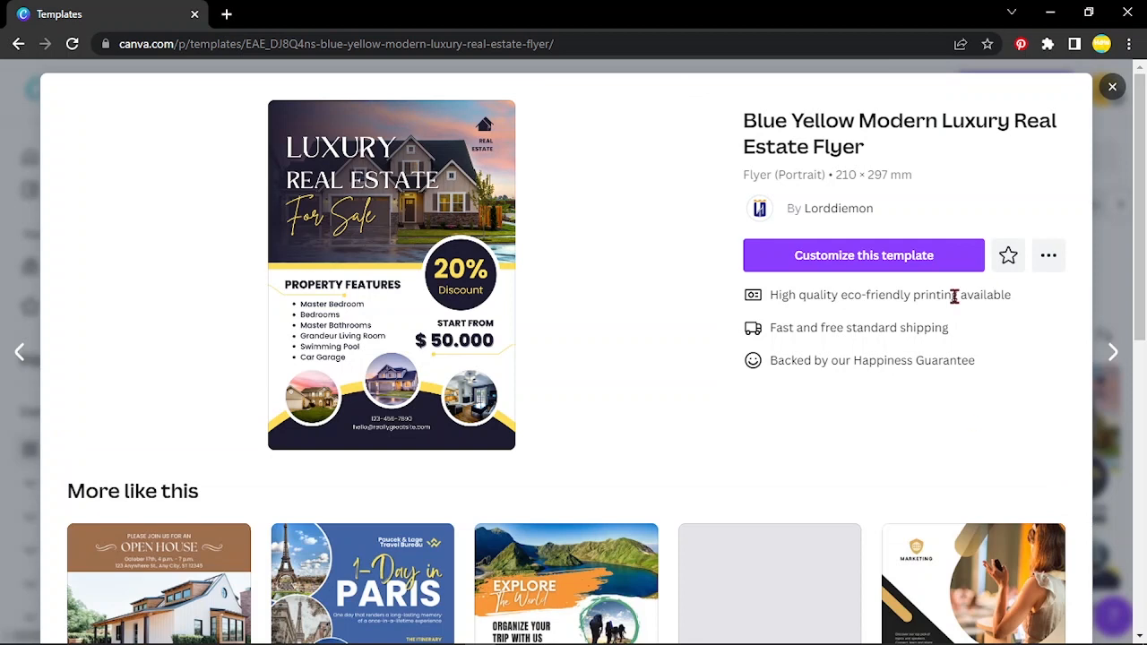
click(853, 260)
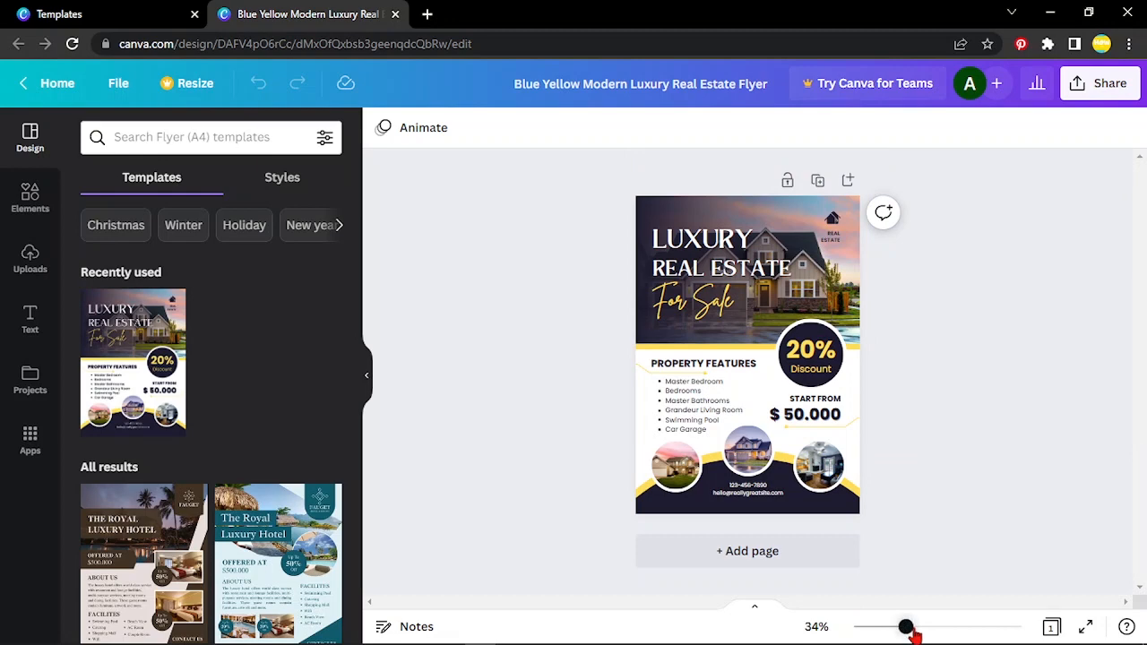
Zoom in on the flyer and select the LUXURY heading text box
mouse_move(911, 631)
mouse_down()
mouse_move(960, 634)
mouse_move(904, 633)
mouse_move(915, 630)
mouse_up()
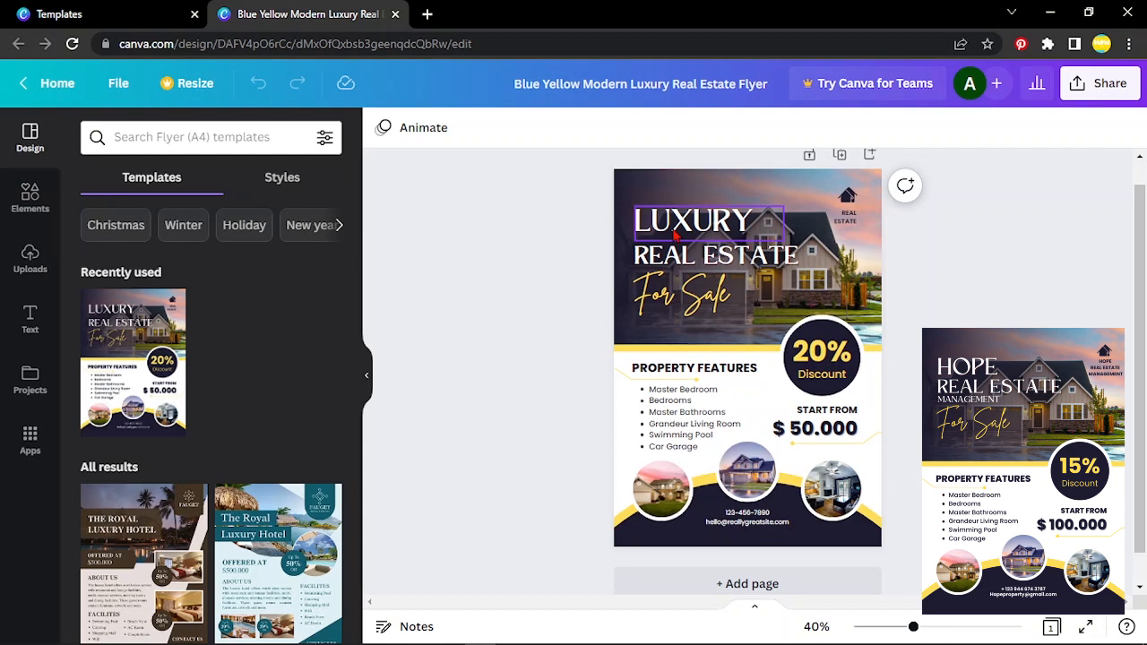
click(678, 233)
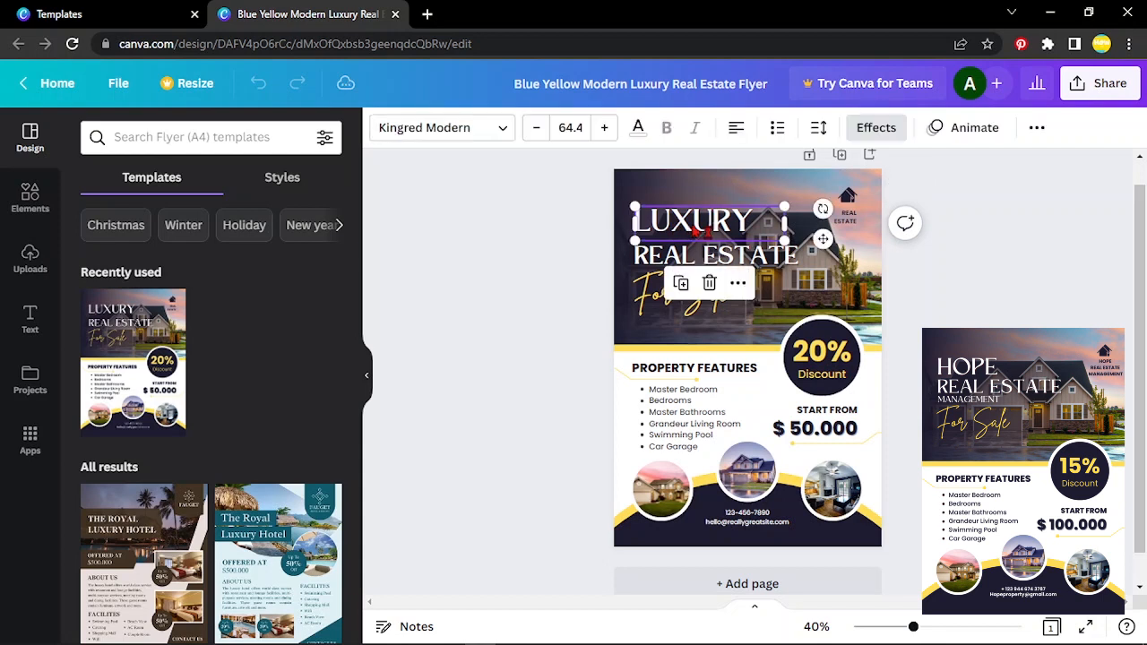
Replace the LUXURY heading with HOPE, keeping REAL ESTATE and For Sale beneath it
double_click(744, 224)
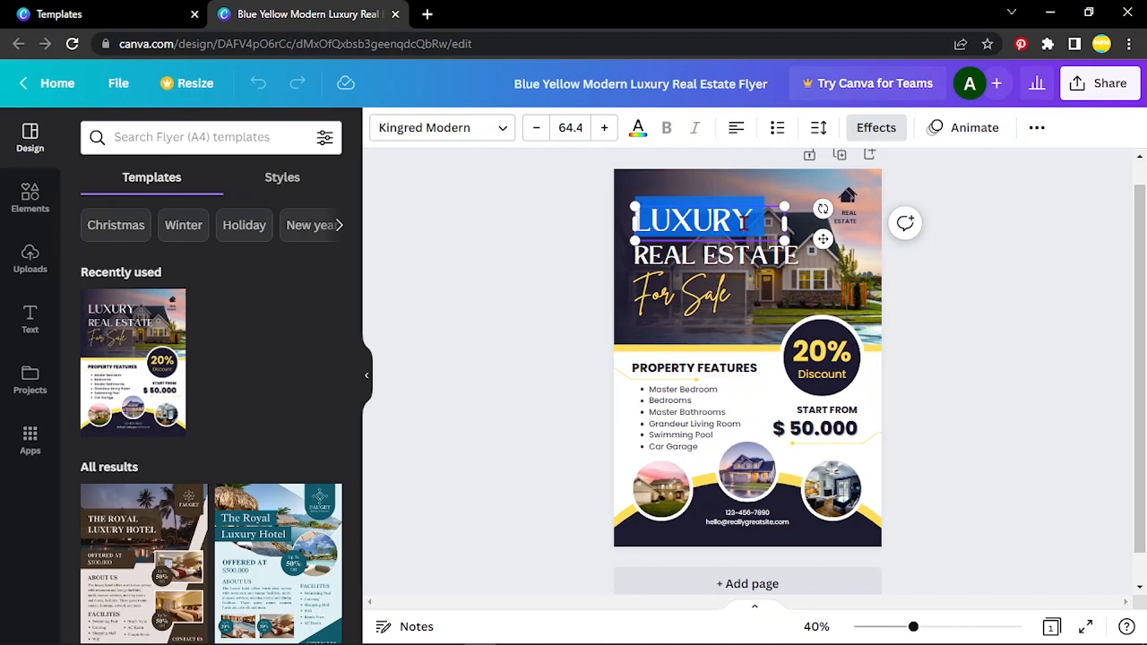
key(BackSpace)
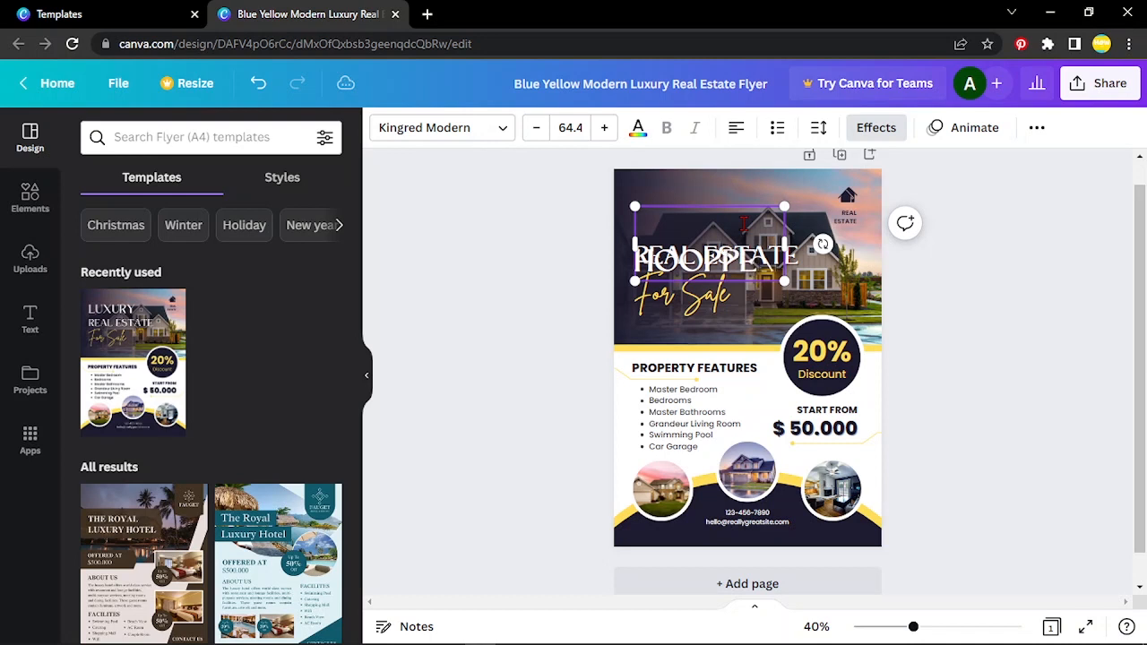
key(Return)
key(BackSpace)
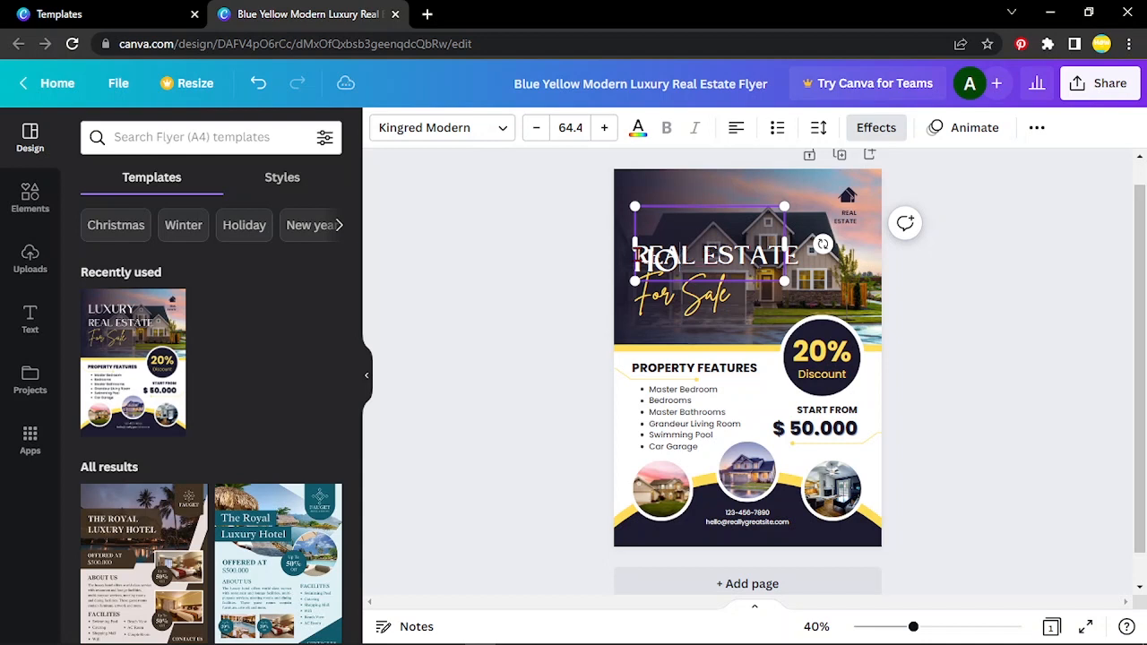
click(638, 256)
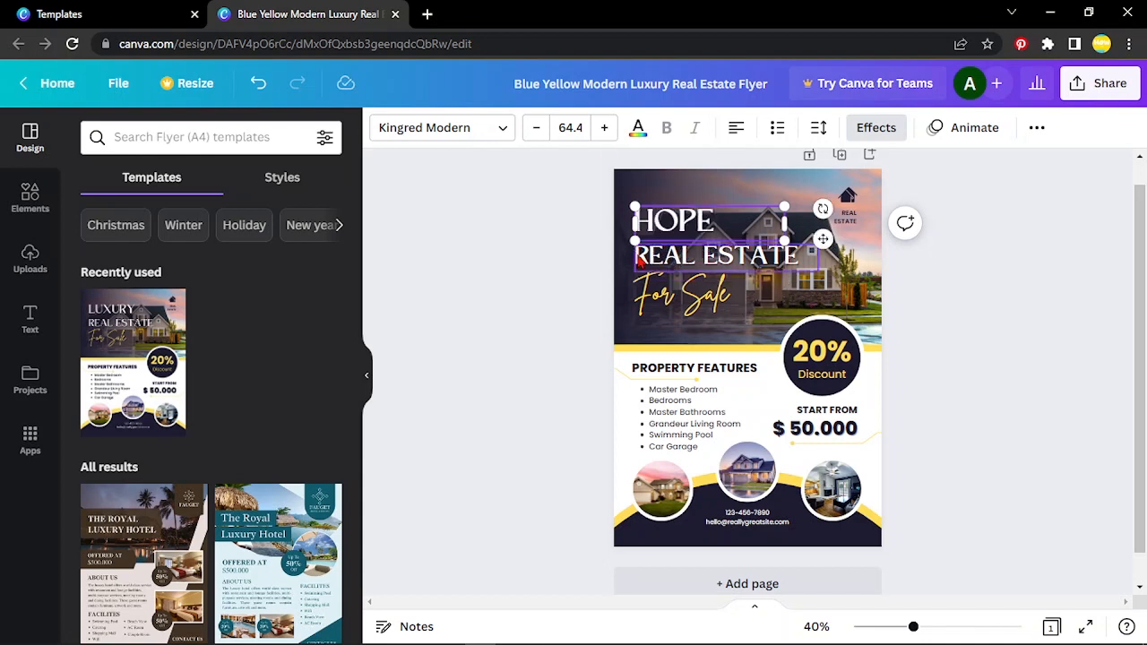
click(537, 287)
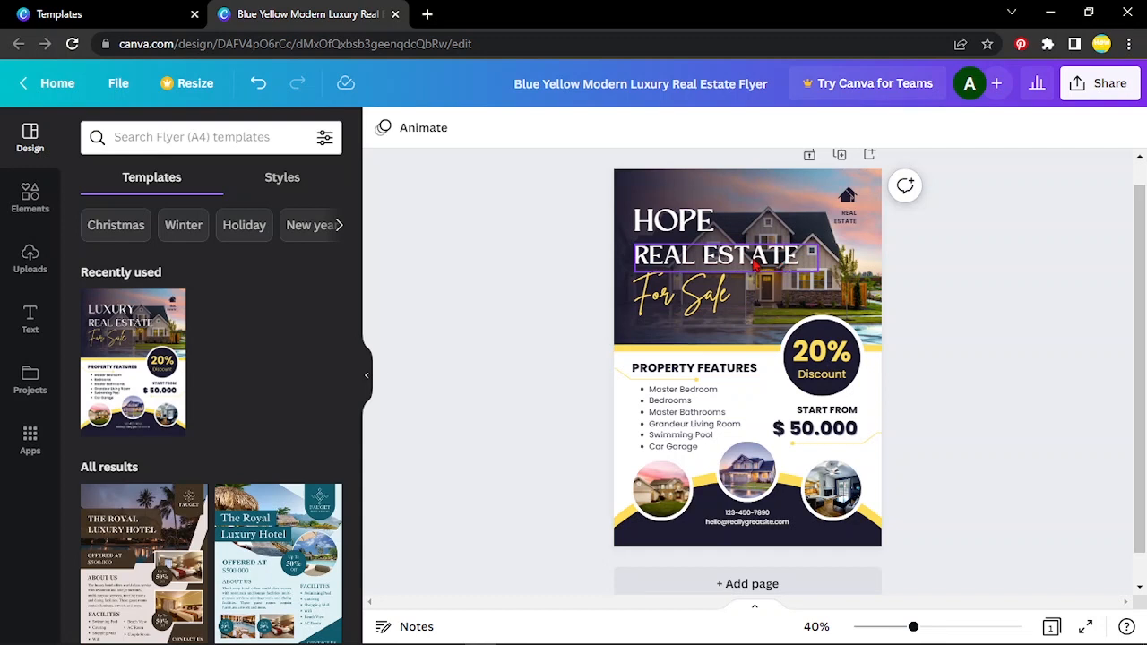
Nudge the REAL ESTATE heading upward so it sits closer under HOPE
click(755, 262)
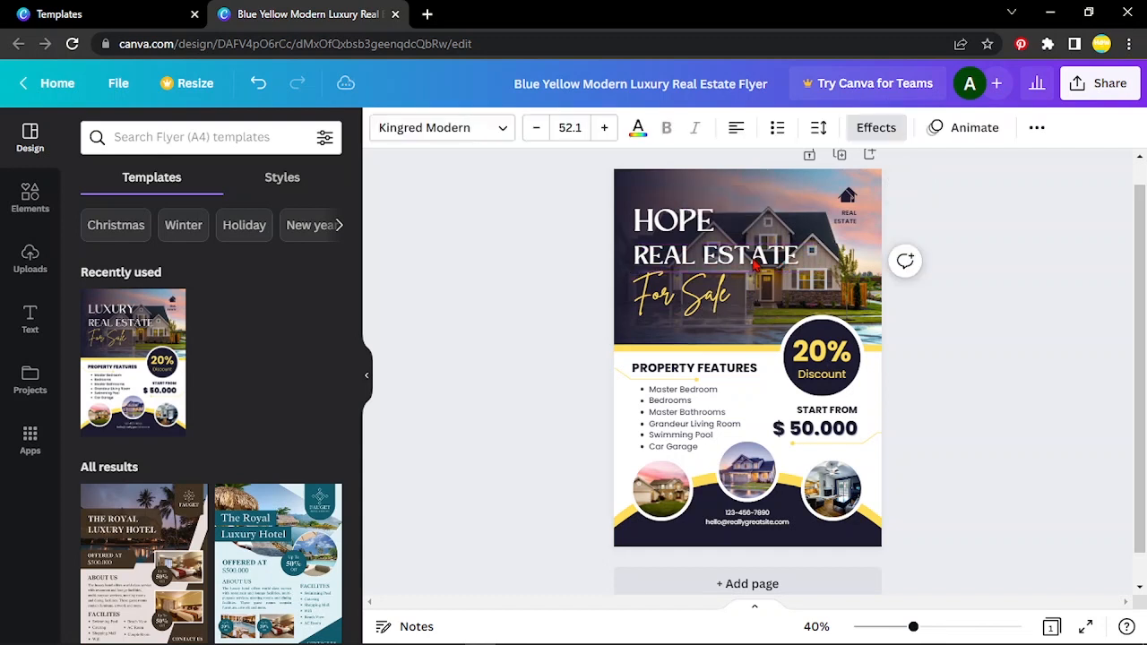
key(Up)
click(755, 263)
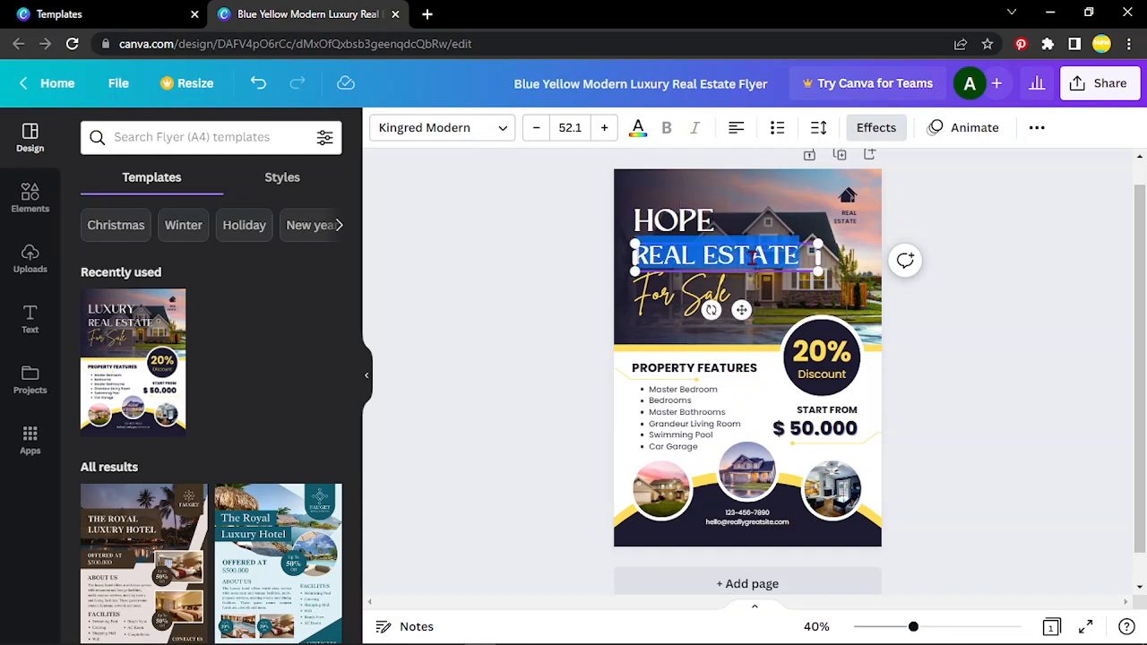
click(950, 257)
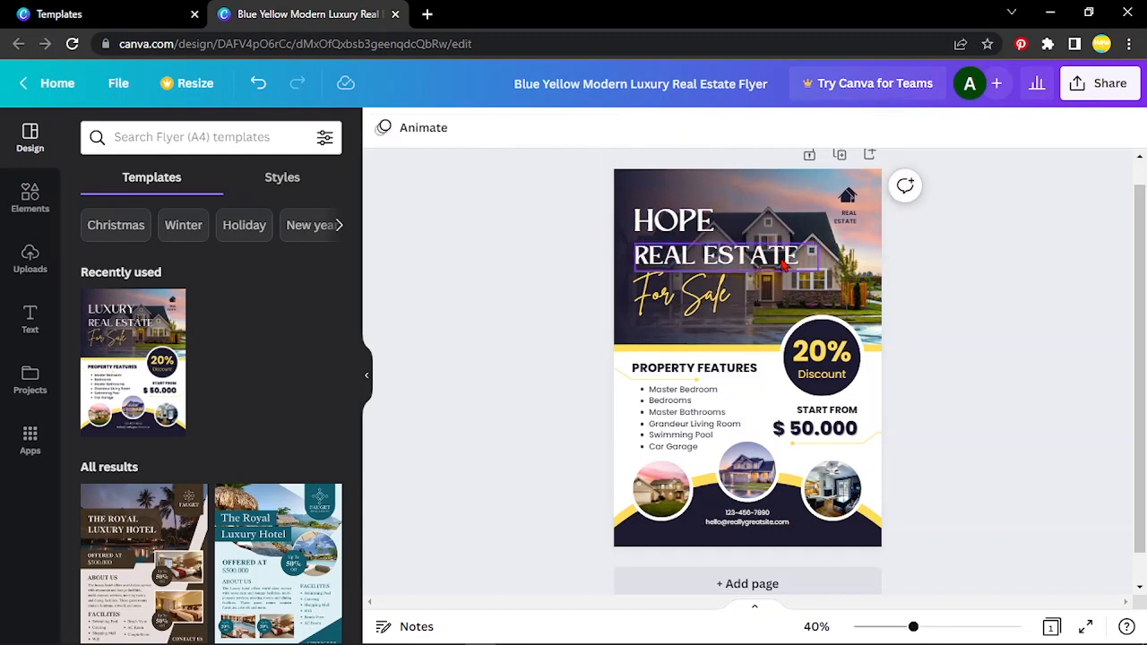
click(785, 259)
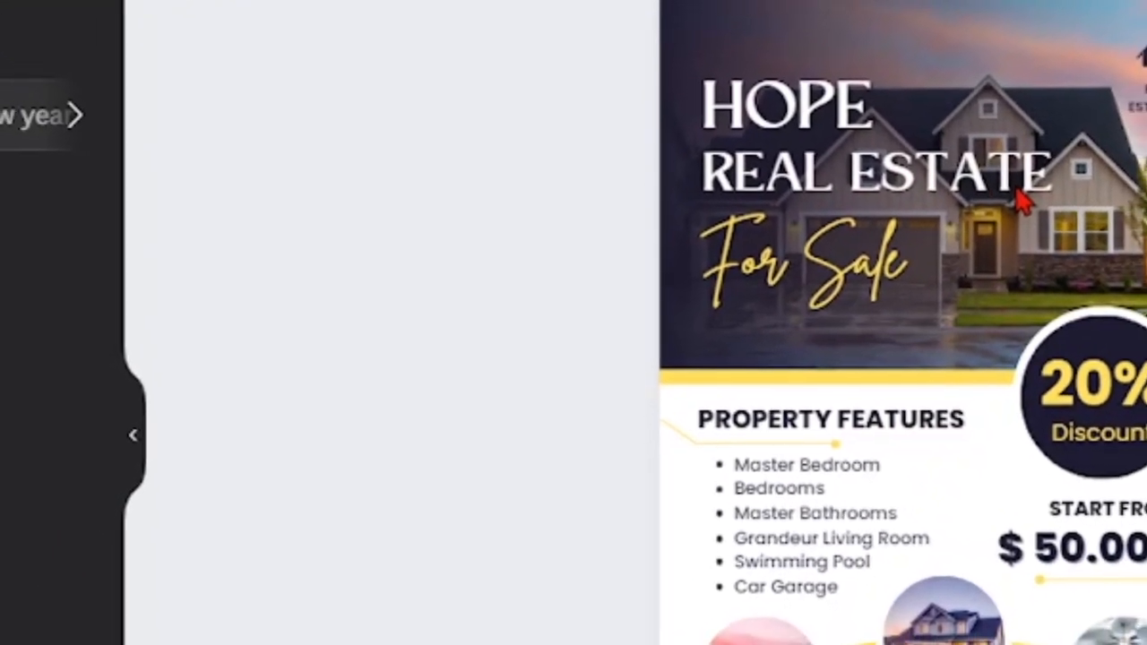
click(976, 211)
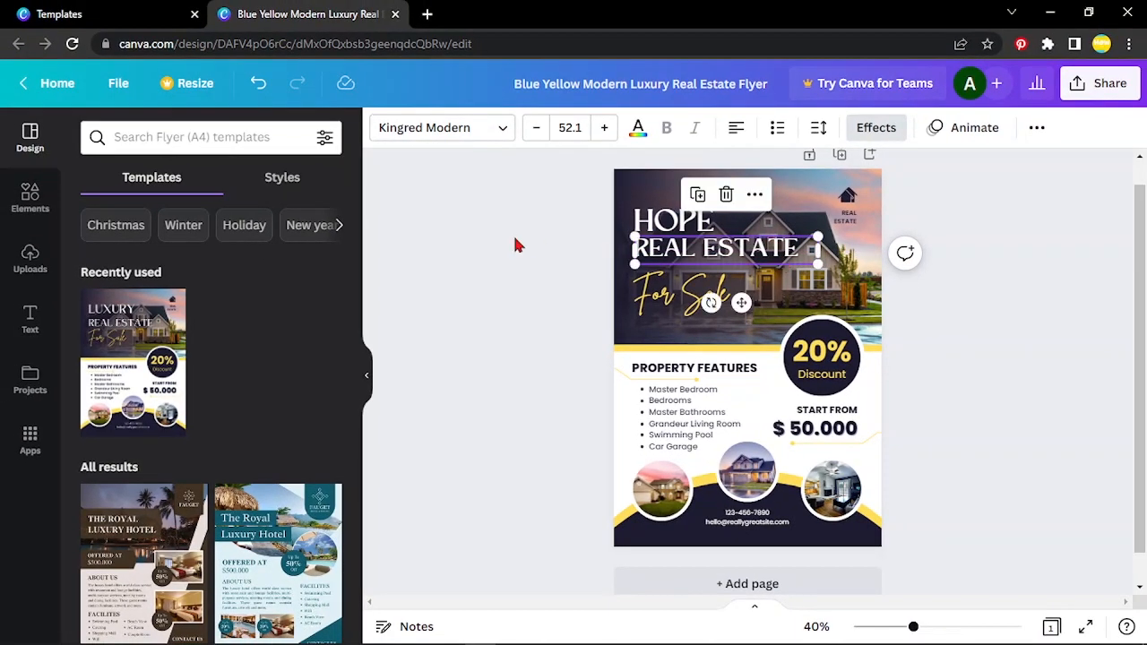
click(482, 260)
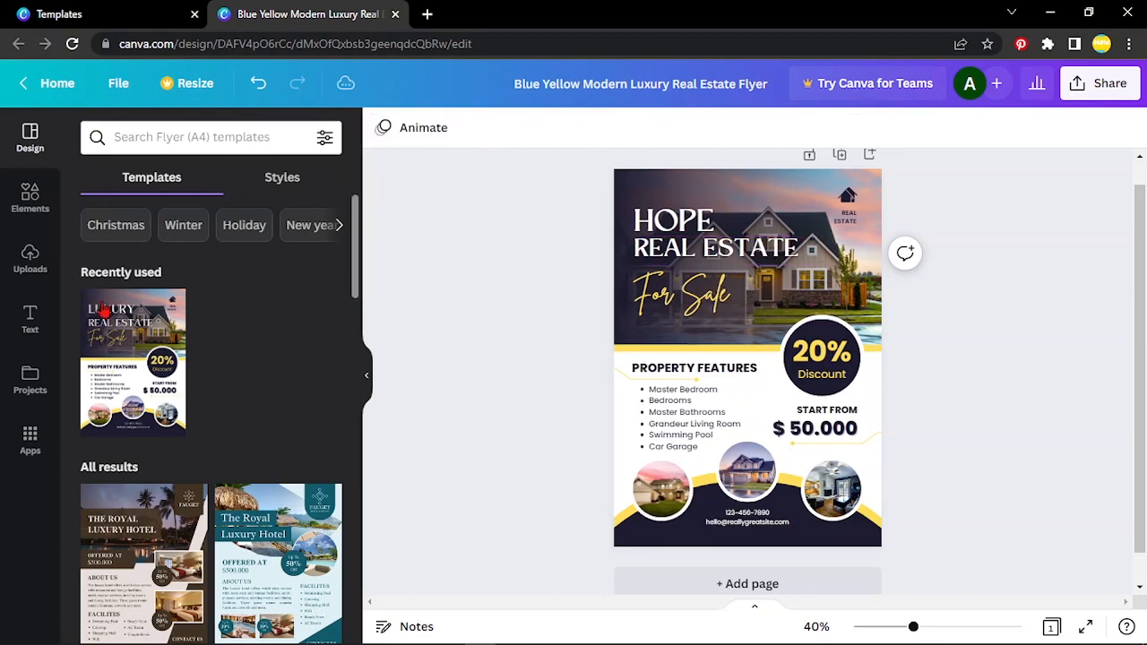
Duplicate the REAL ESTATE heading
click(42, 320)
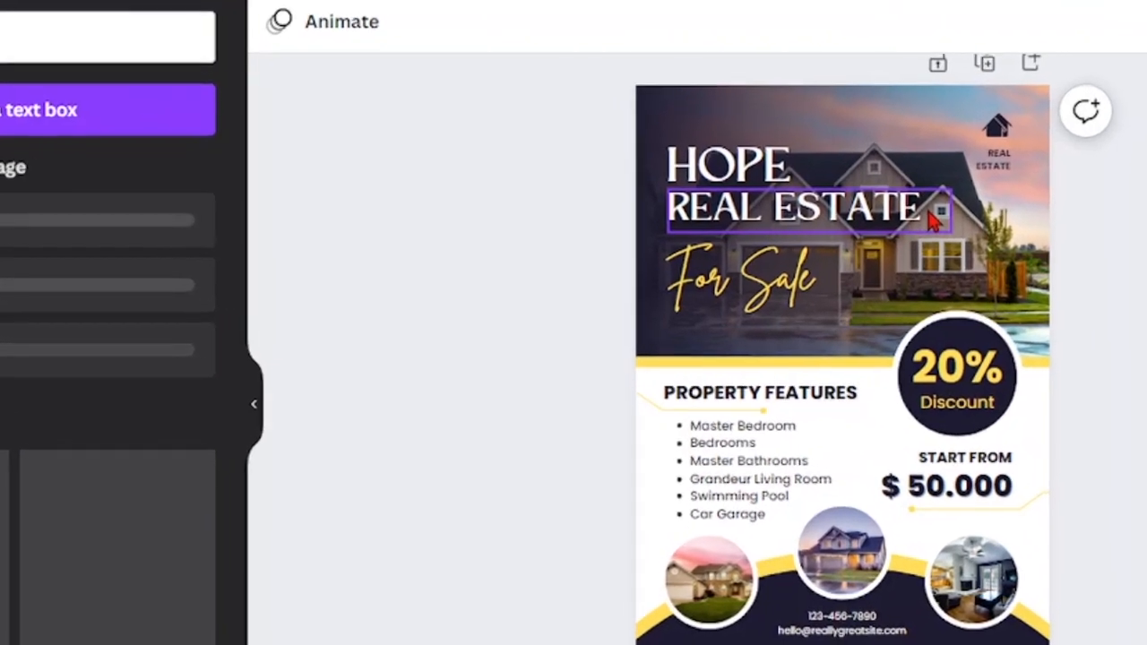
click(932, 214)
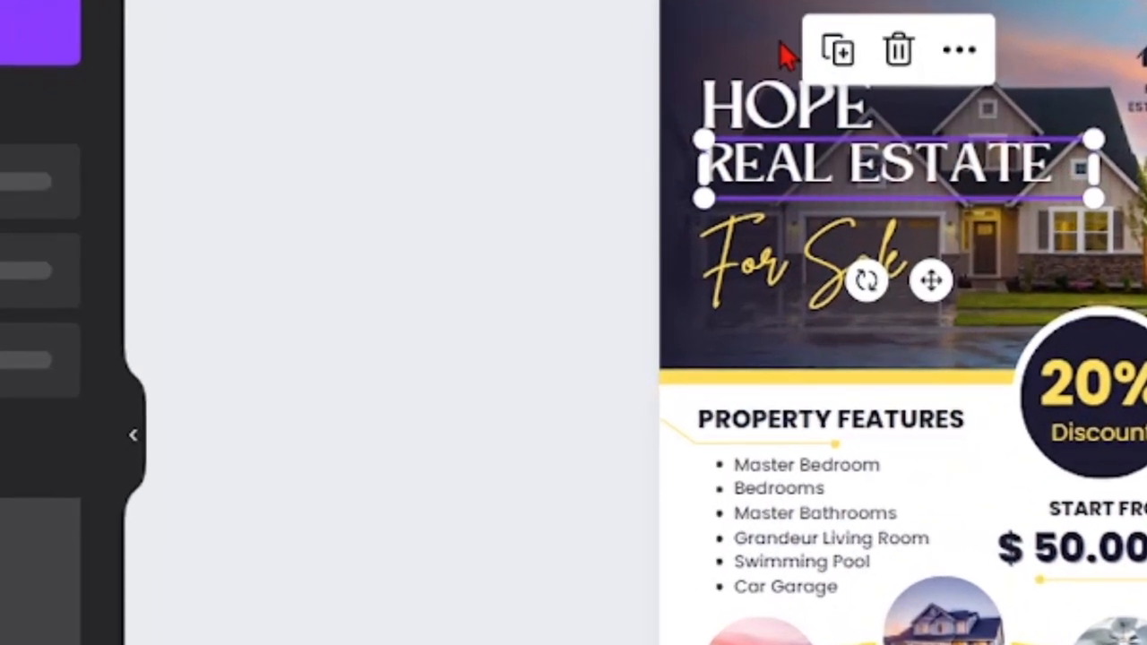
click(831, 61)
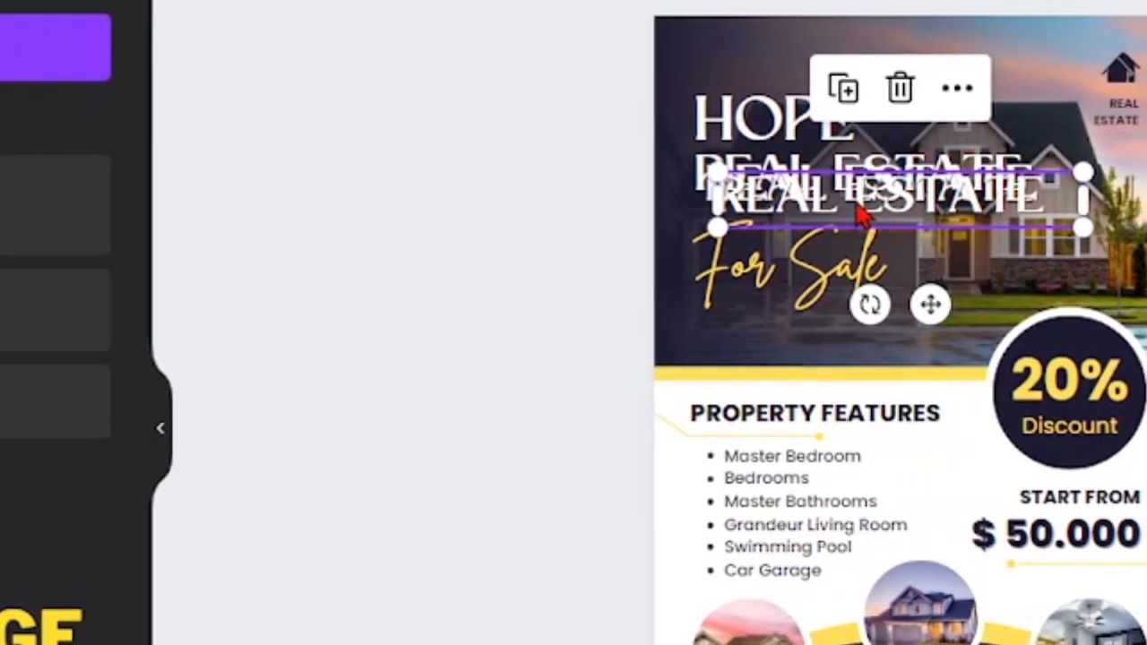
click(899, 87)
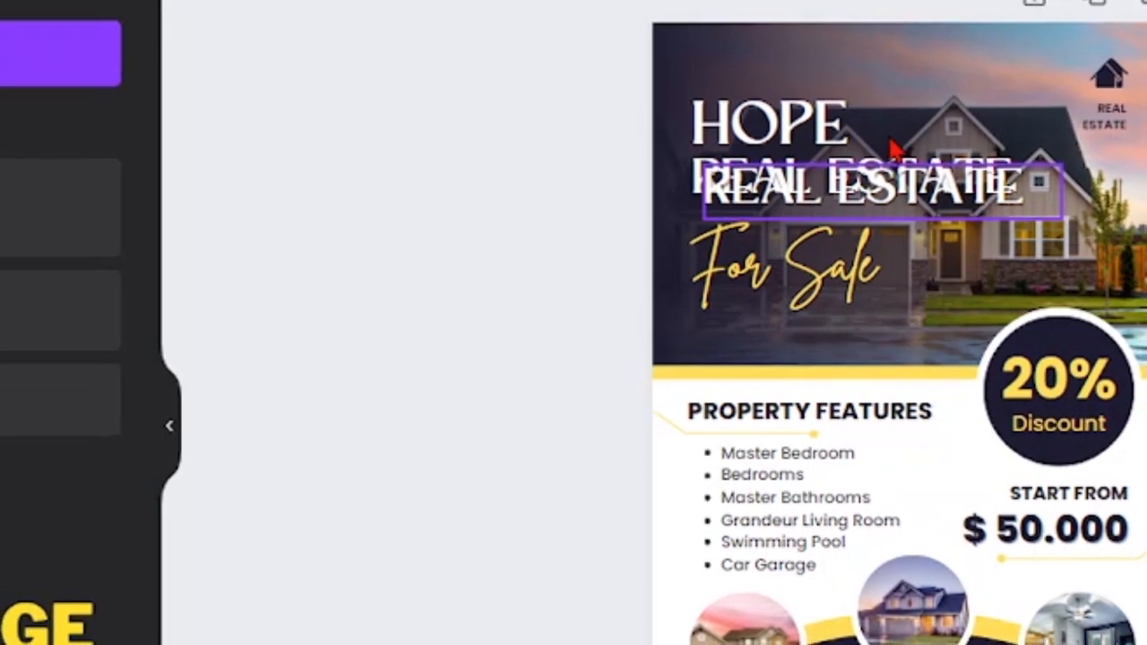
Change the copy to a smaller MANAGEMENT line under REAL ESTATE, left-aligned with HOPE
click(877, 198)
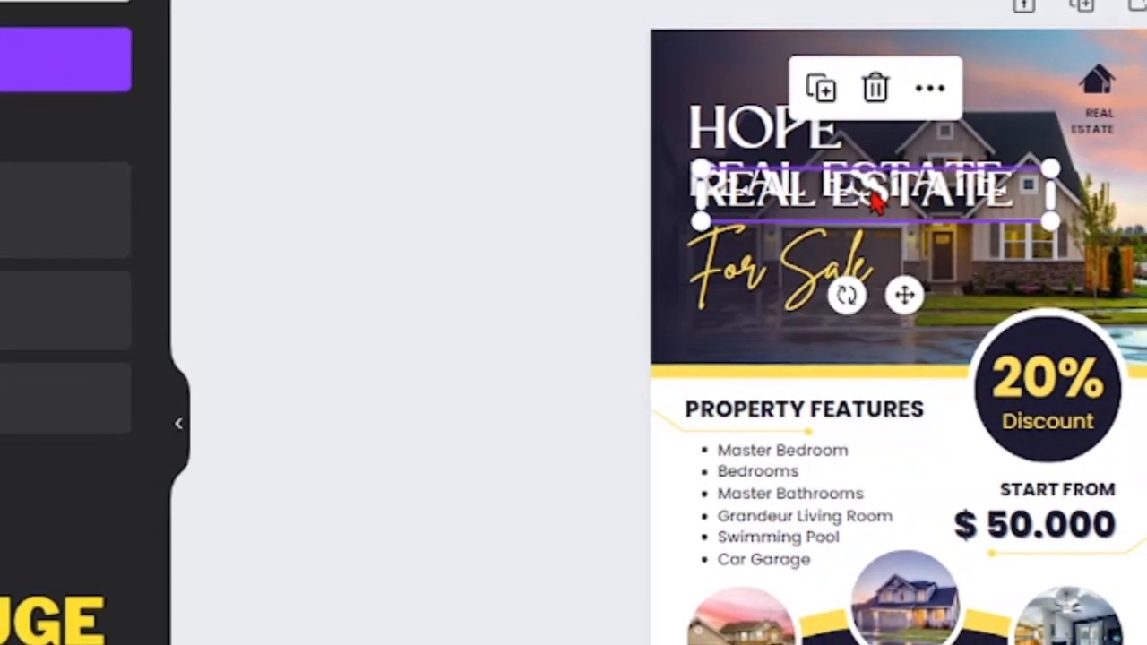
double_click(874, 197)
key(BackSpace)
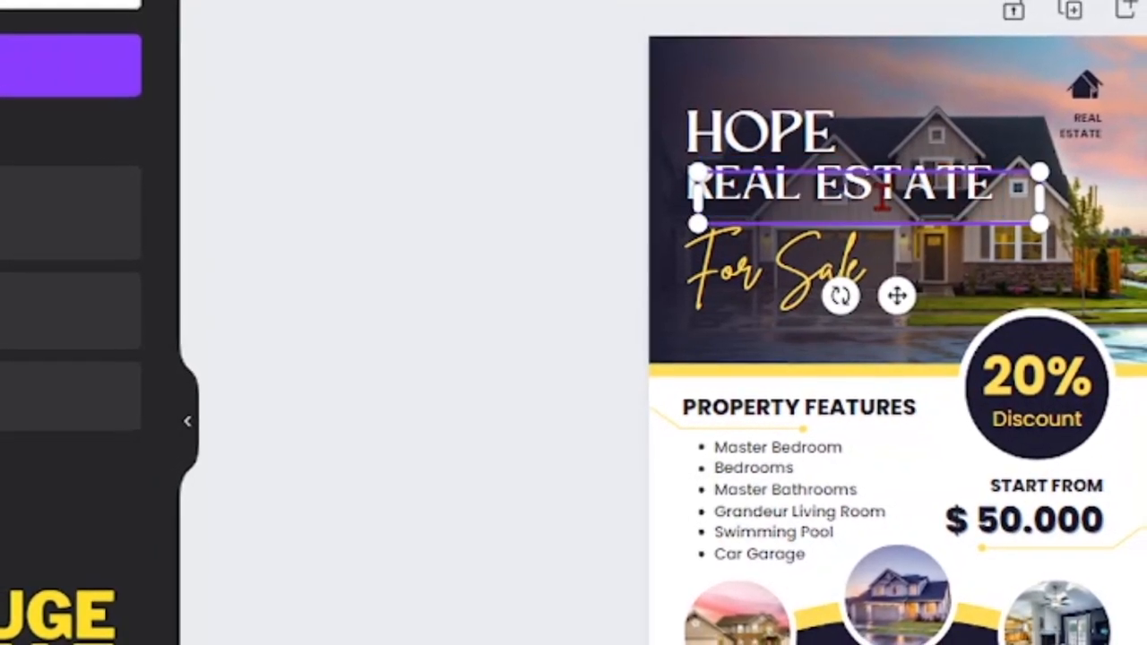
text(MANAGEM)
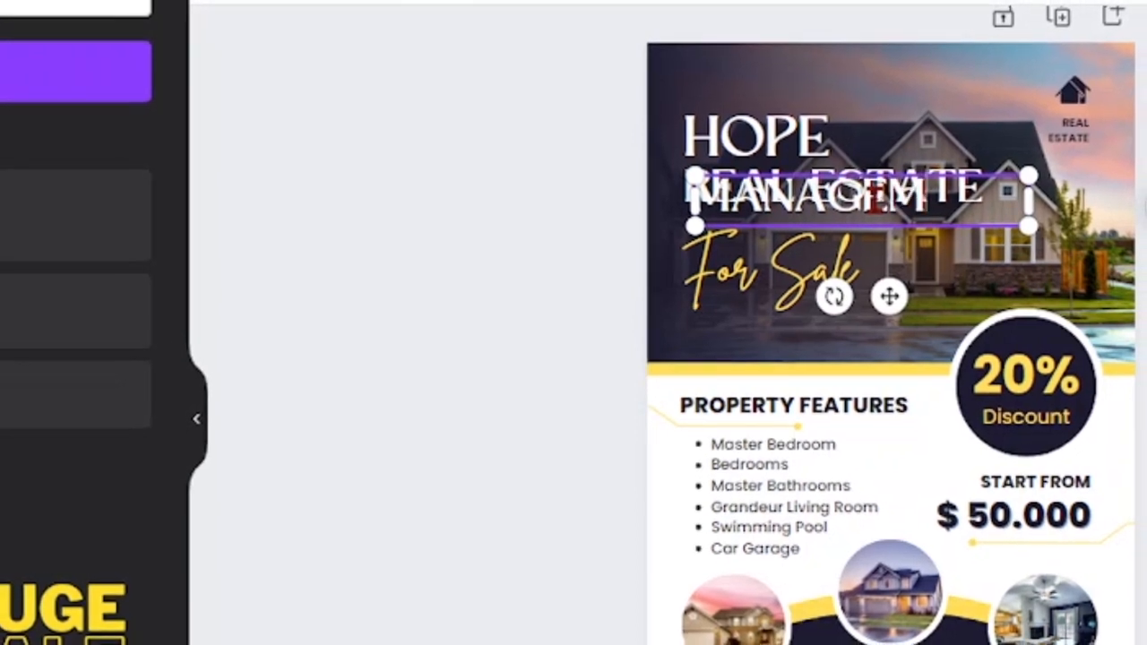
text(ENT)
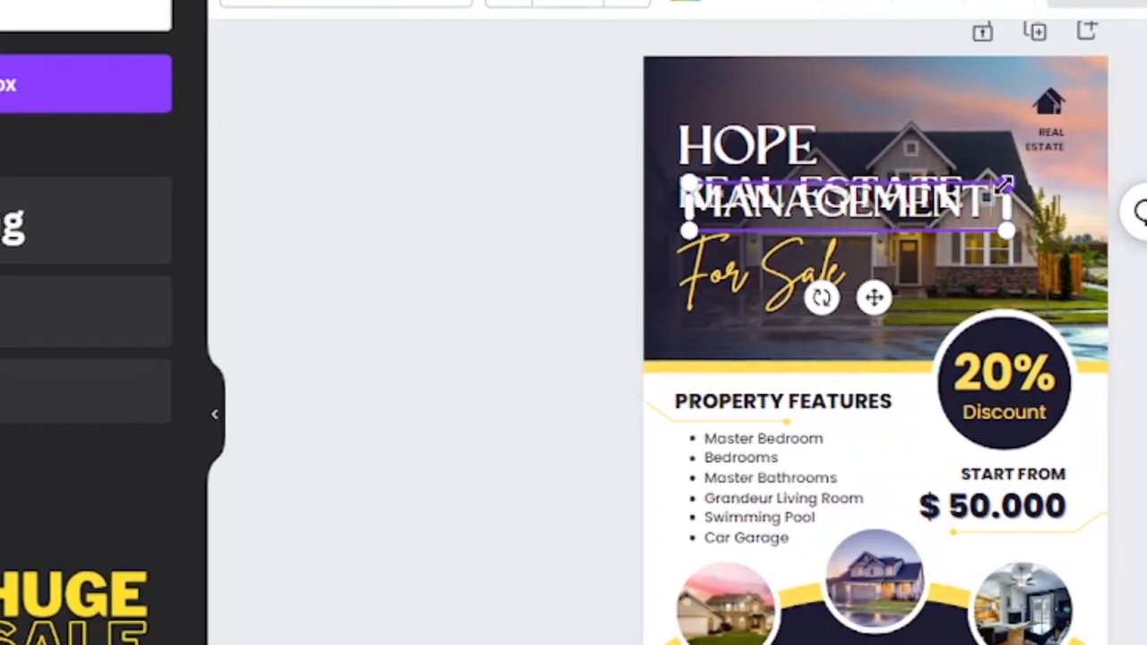
drag(1003, 184, 822, 240)
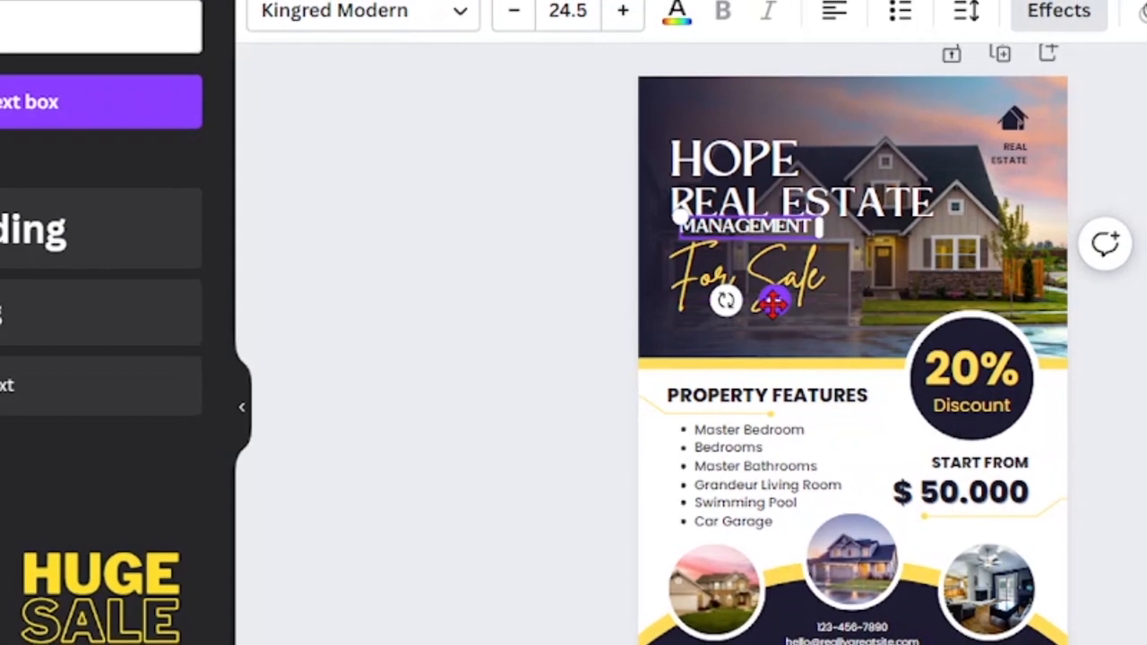
drag(773, 303, 758, 309)
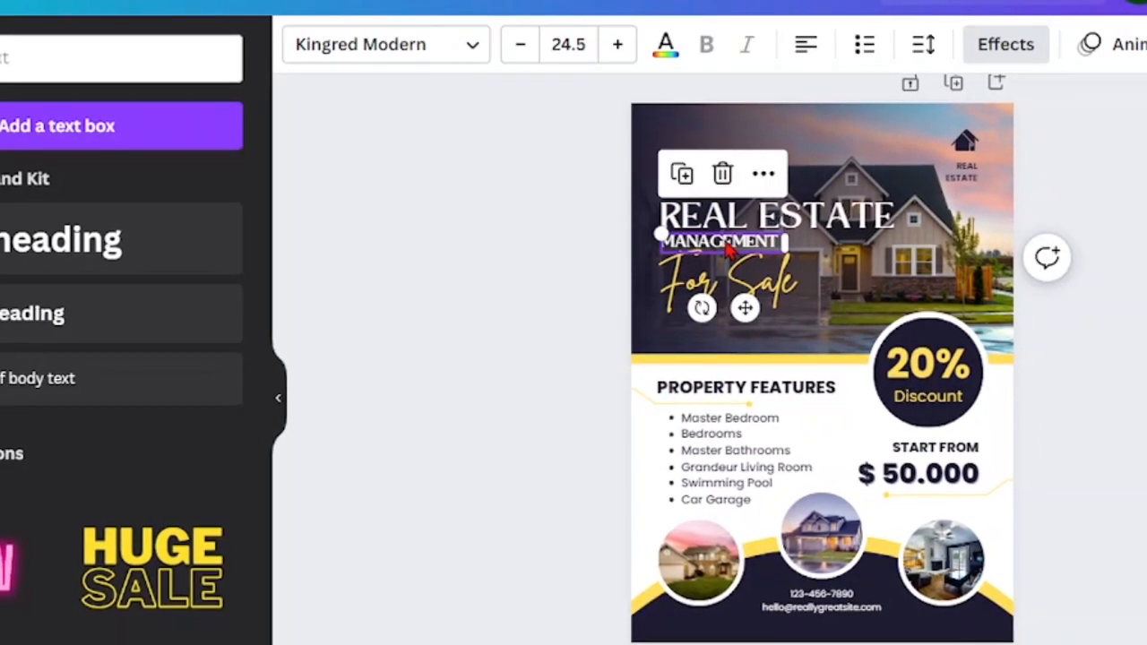
drag(726, 249, 715, 243)
click(1088, 269)
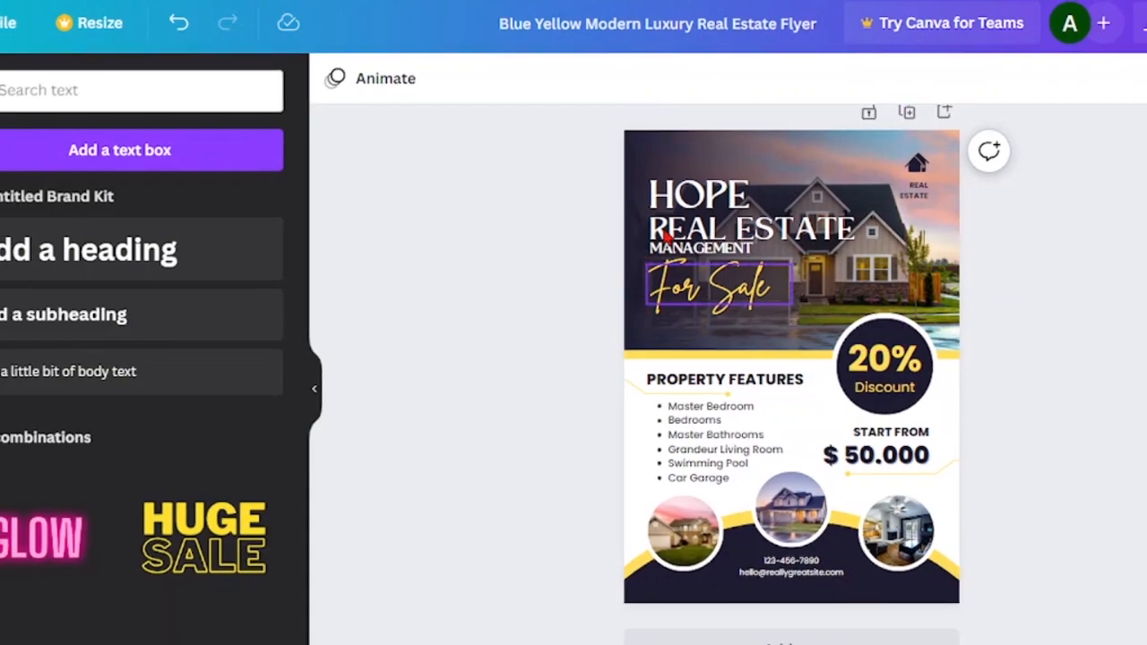
click(724, 235)
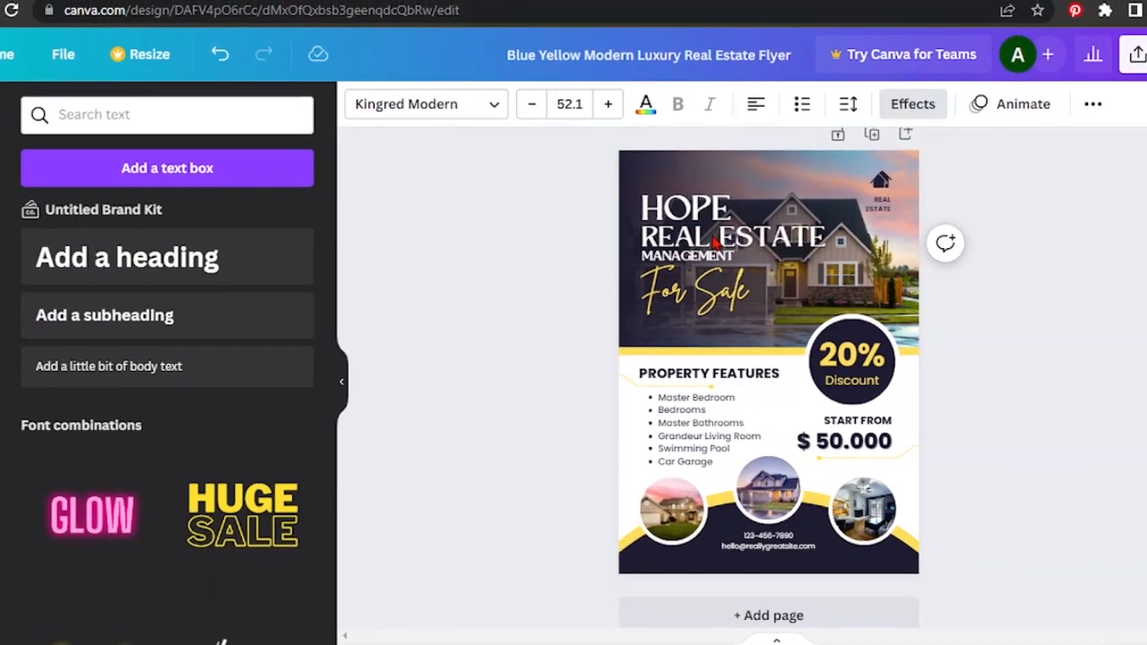
Retype the logo label as HOPE REAL ESTATE MANAGEMENT and resize its box for three lines
click(486, 215)
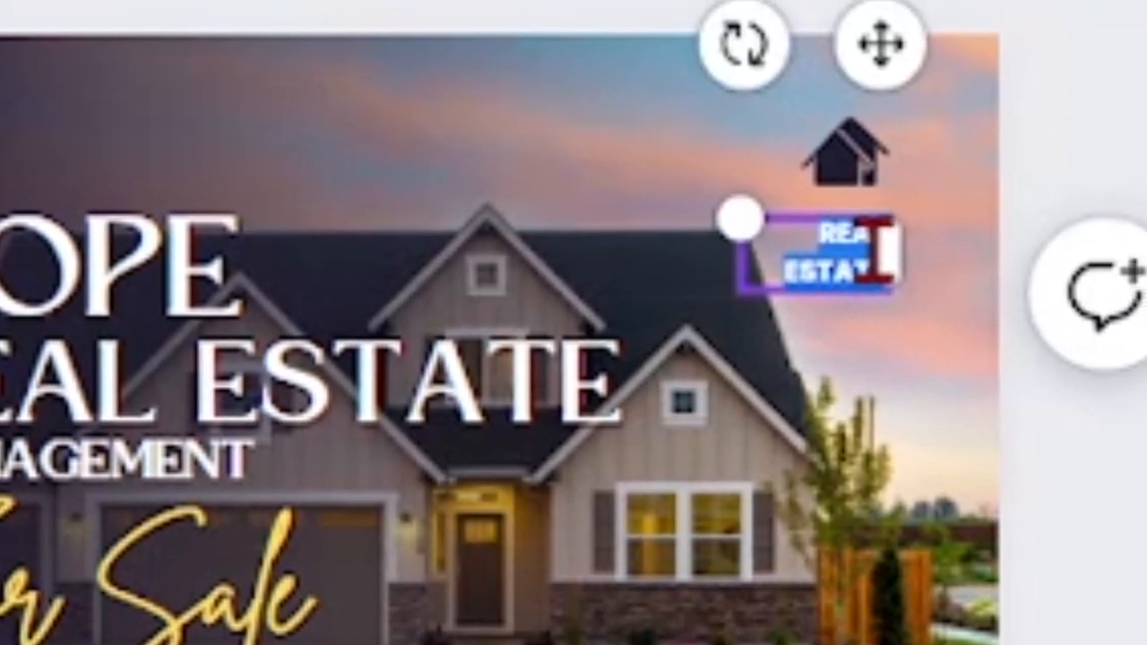
text(HOPE)
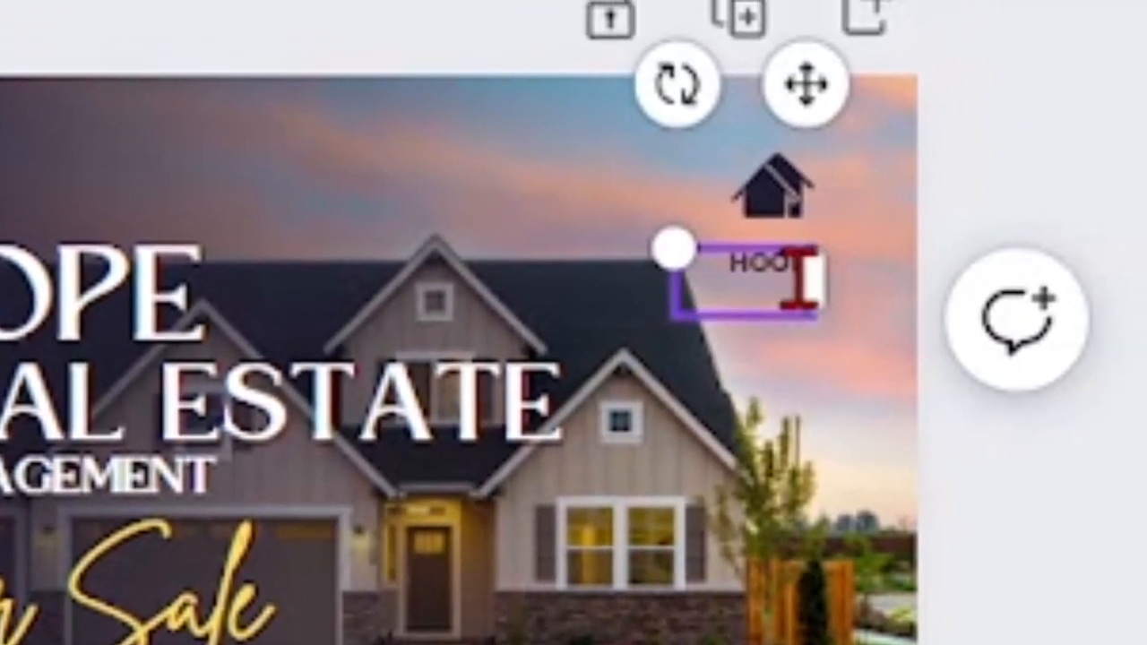
text(REAL ESTATE MANAGEMENT)
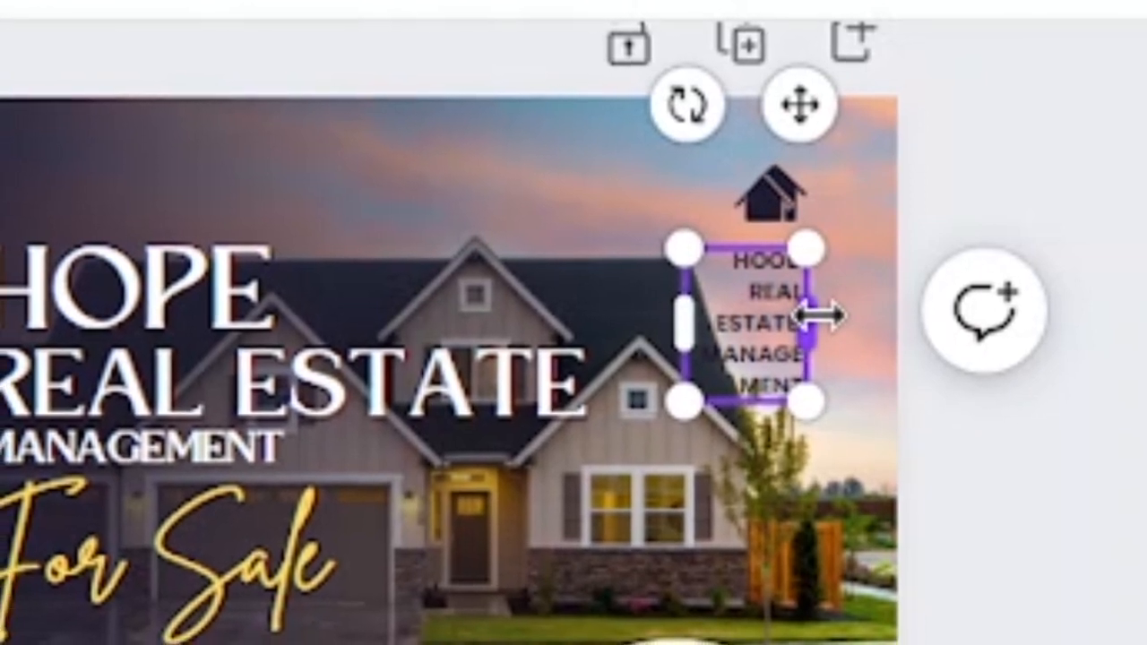
drag(867, 313, 869, 310)
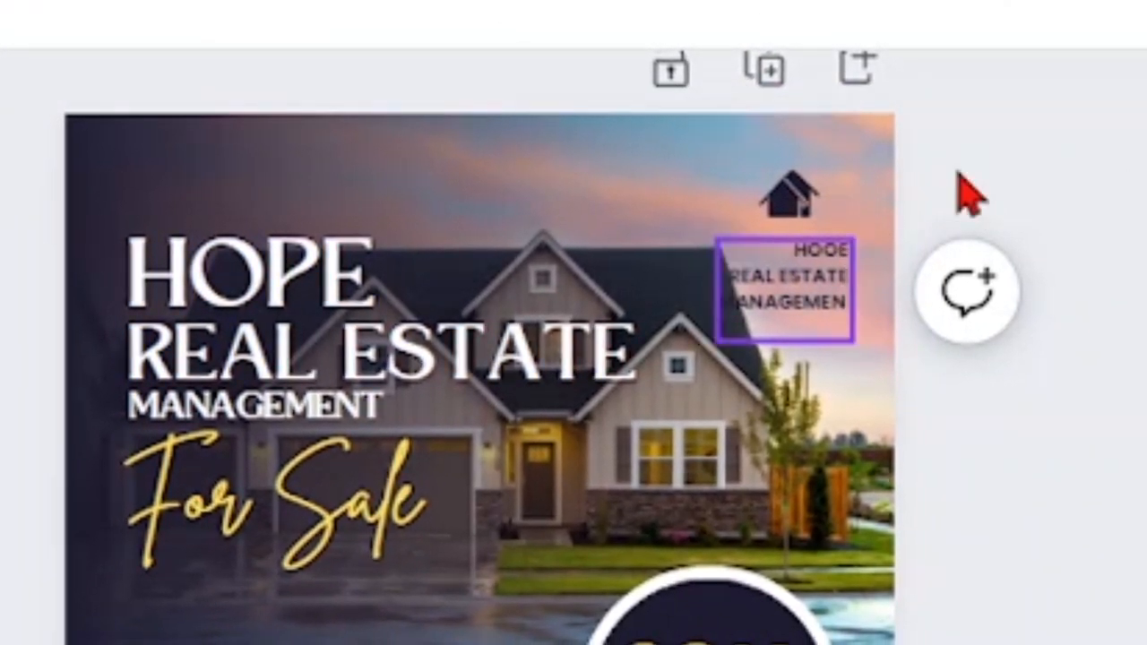
Set the small logo text's alignment back to centred
click(827, 302)
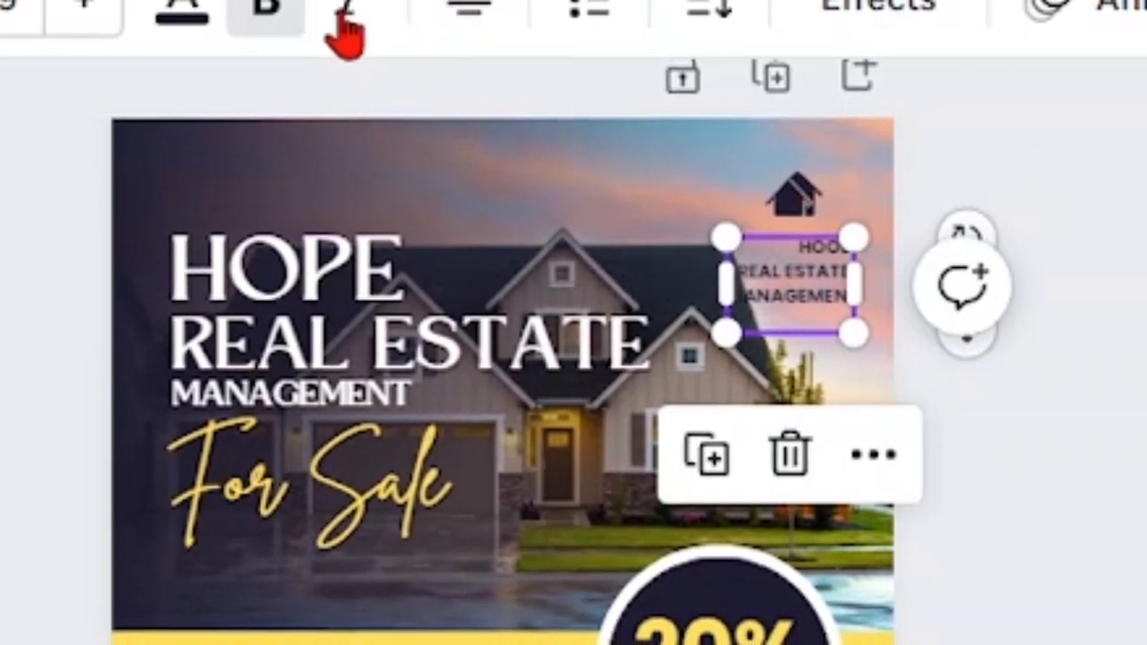
click(477, 27)
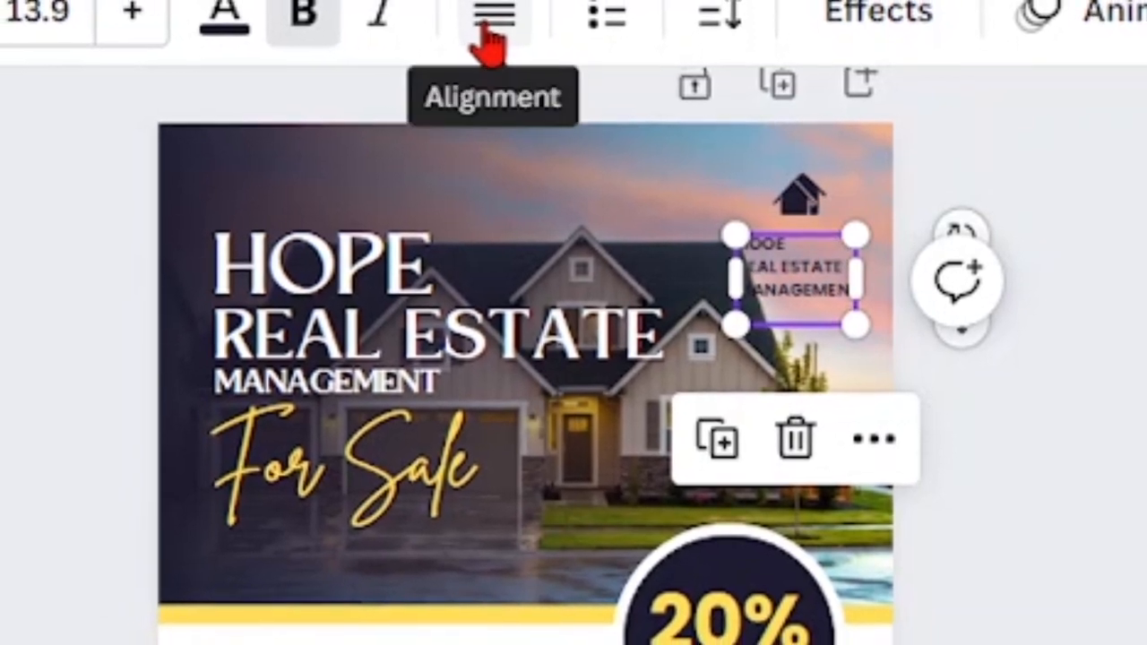
click(488, 29)
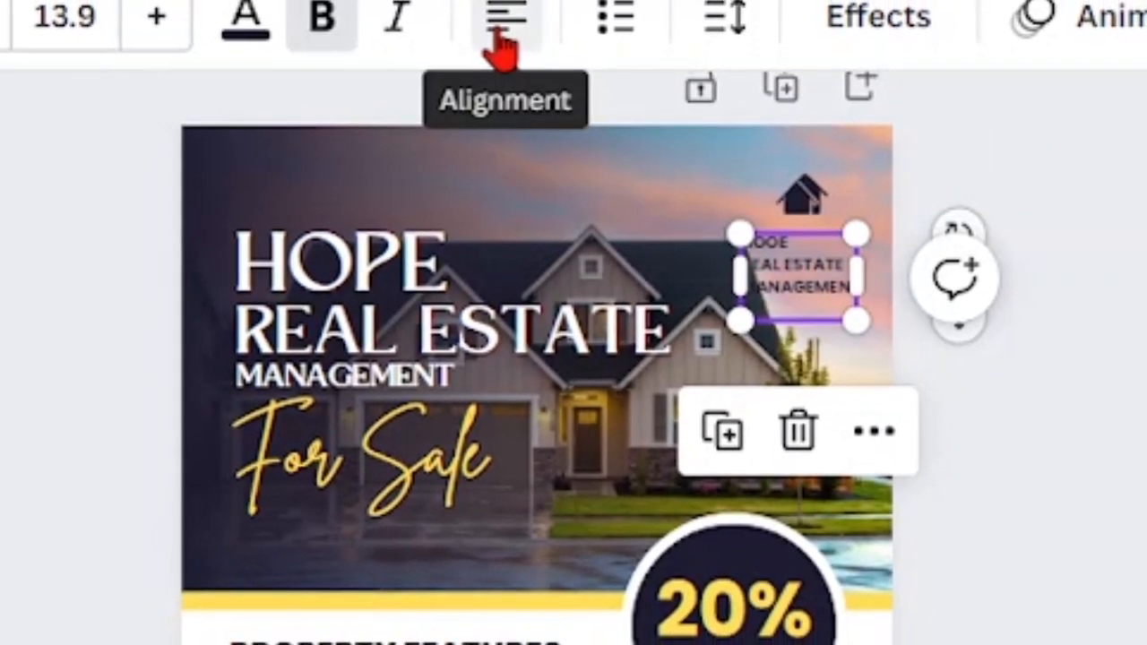
click(495, 38)
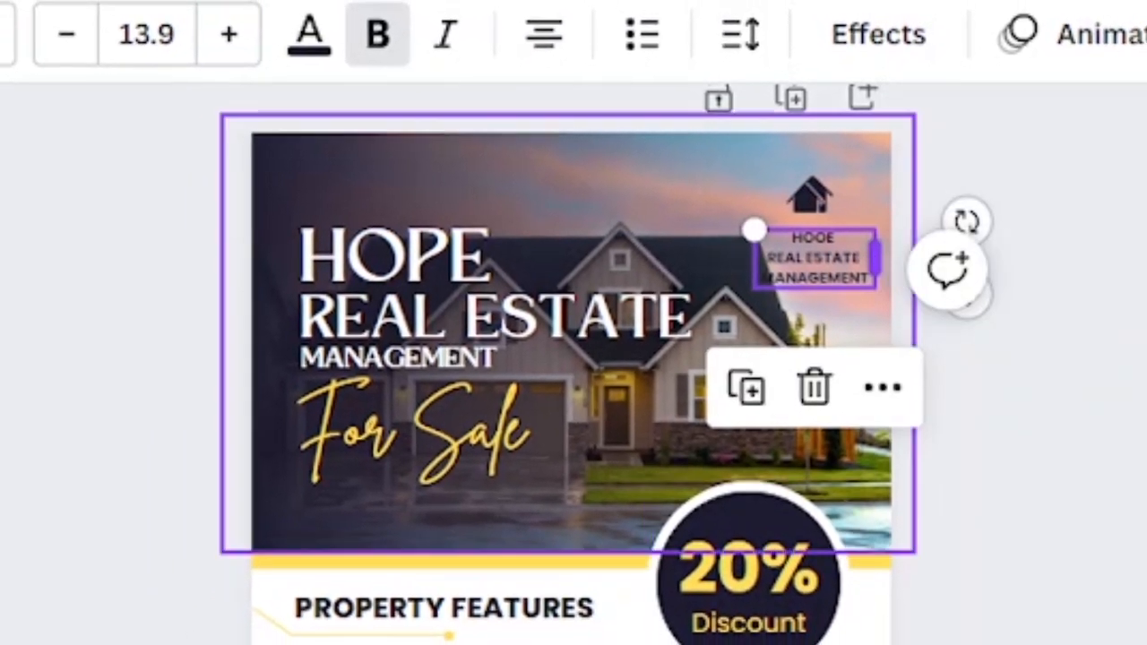
click(1107, 479)
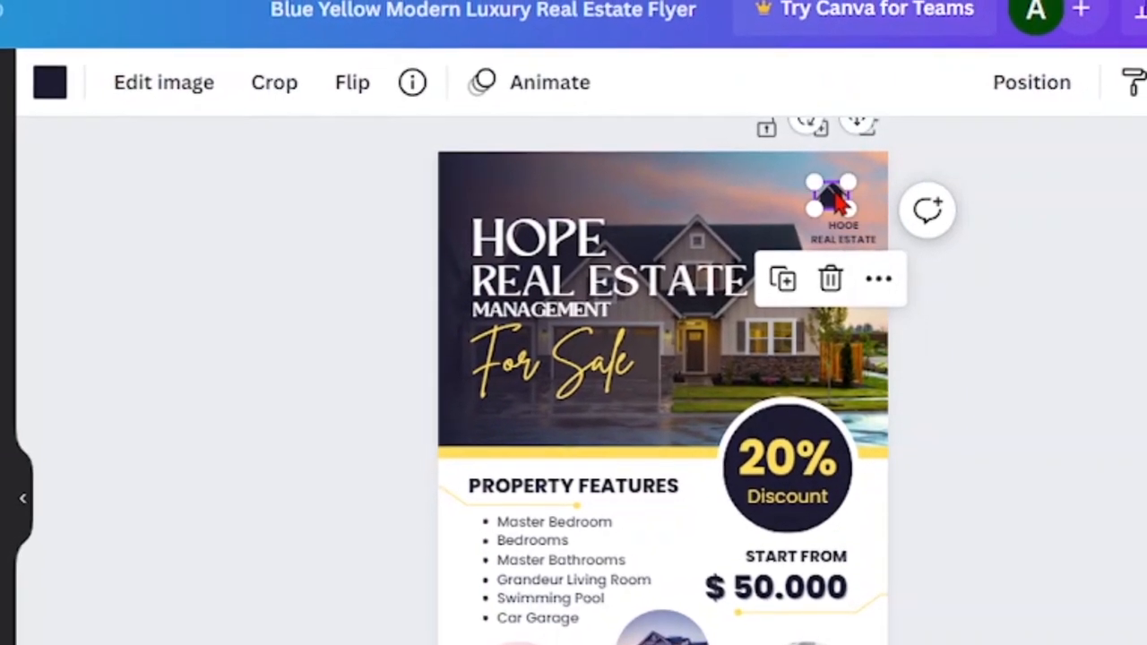
Position the house icon centred directly above the logo text
drag(833, 196, 853, 197)
drag(856, 197, 854, 199)
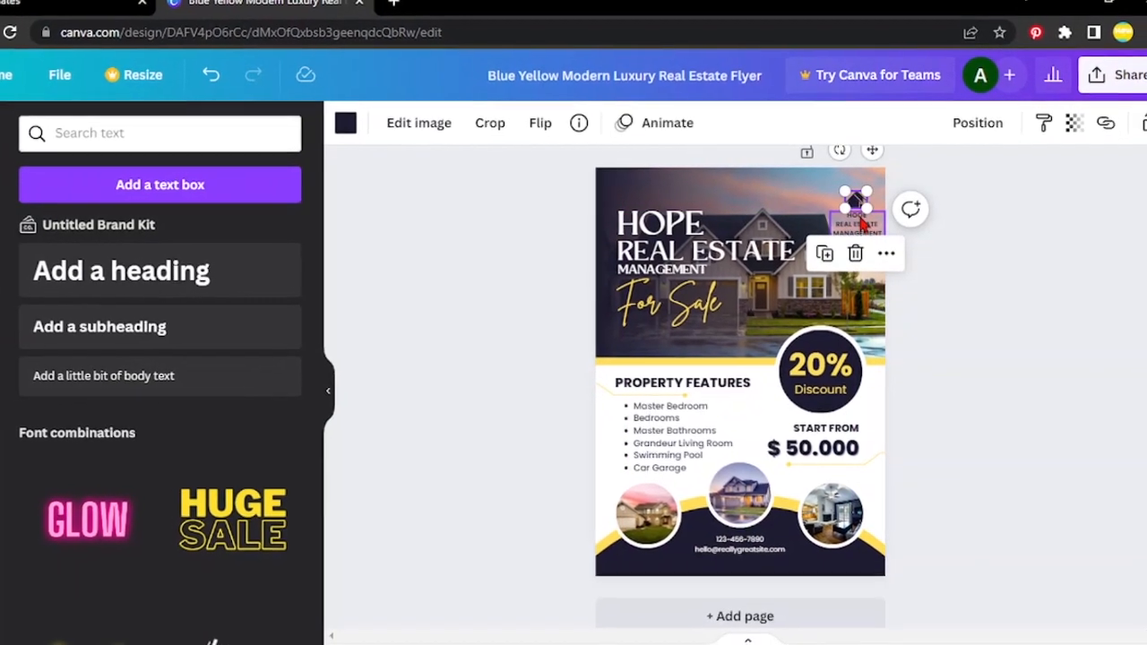
click(857, 223)
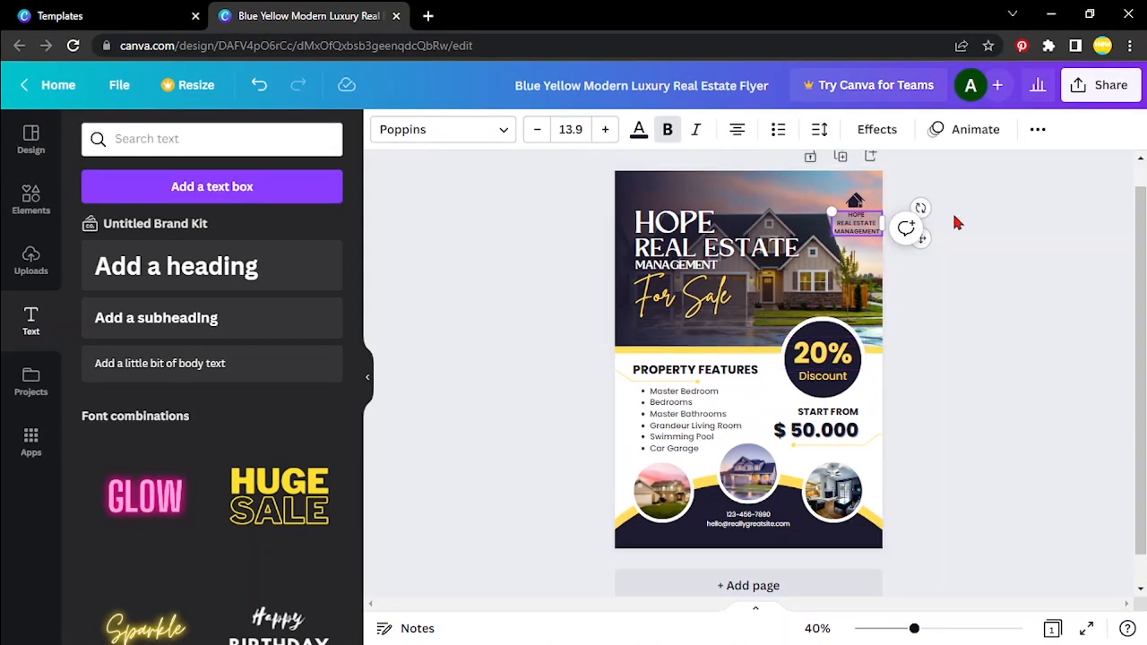
click(947, 385)
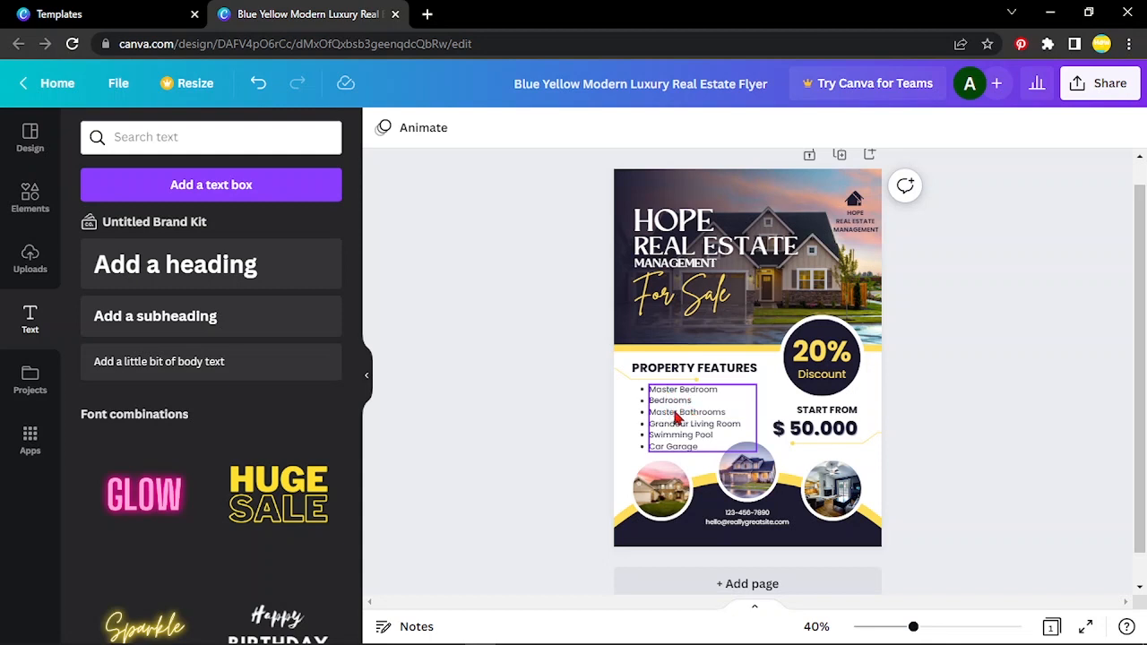
Replace the old contact details with the new phone number, correcting a mistyped attempt
double_click(748, 525)
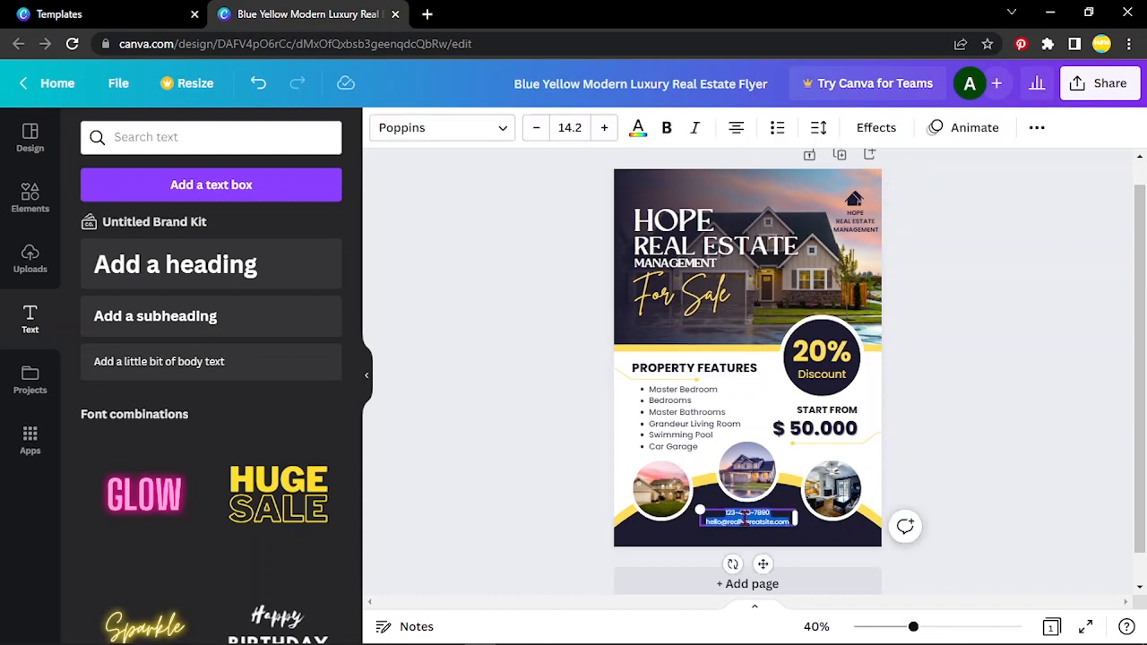
key(BackSpace)
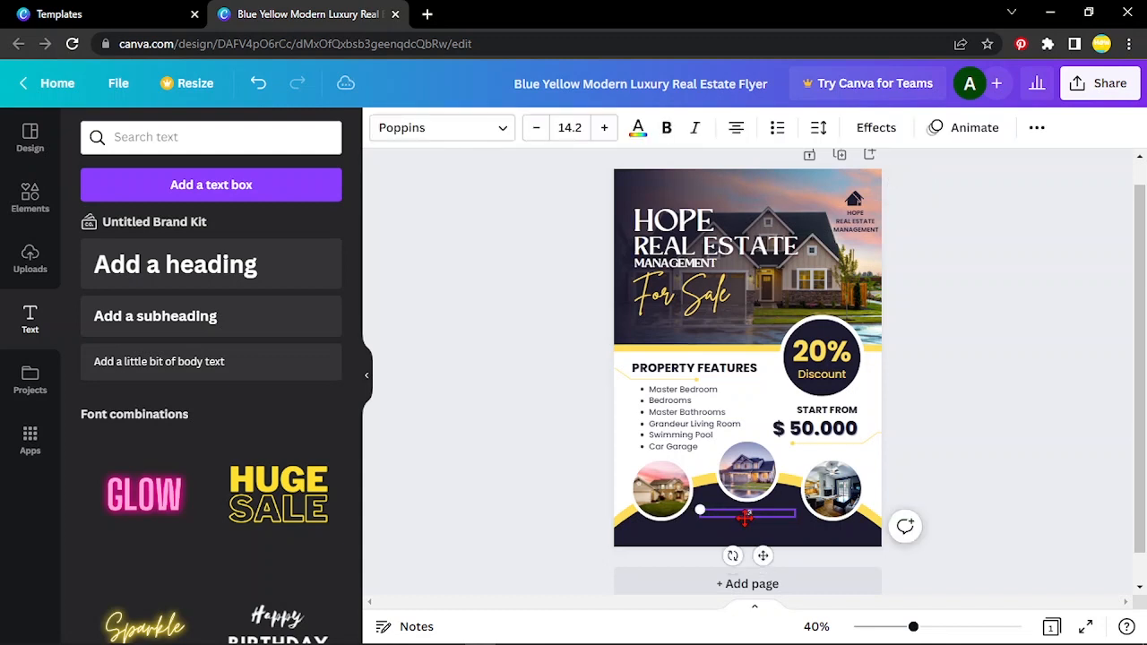
key(ctrl+a)
key(BackSpace)
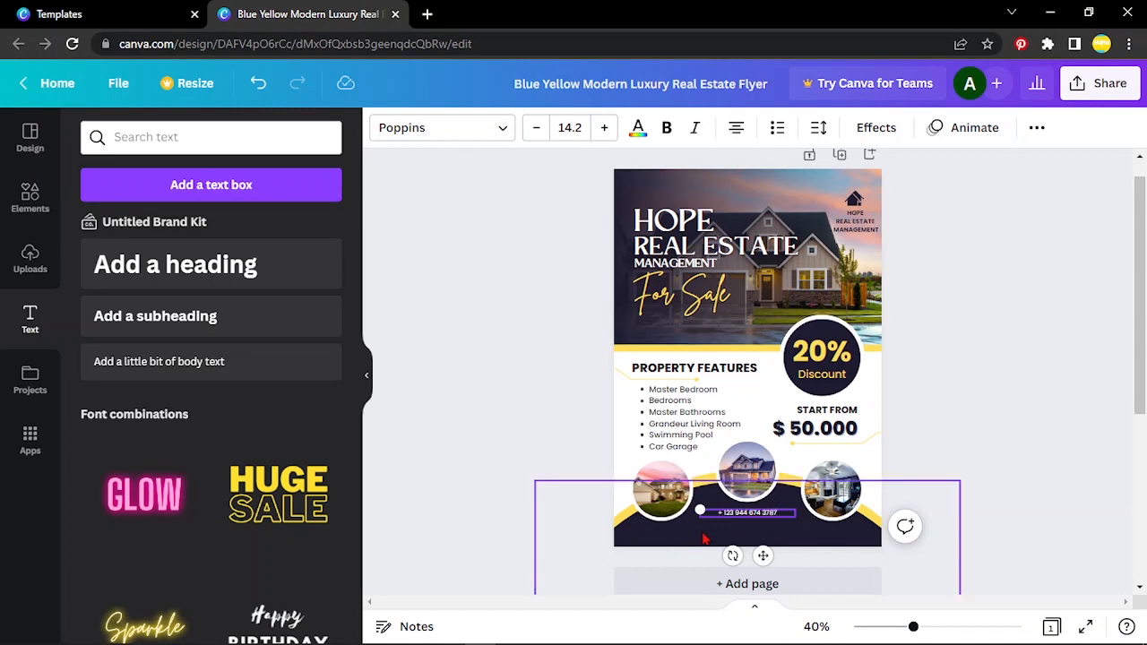
Add the company's e-mail address to the contact block
click(771, 519)
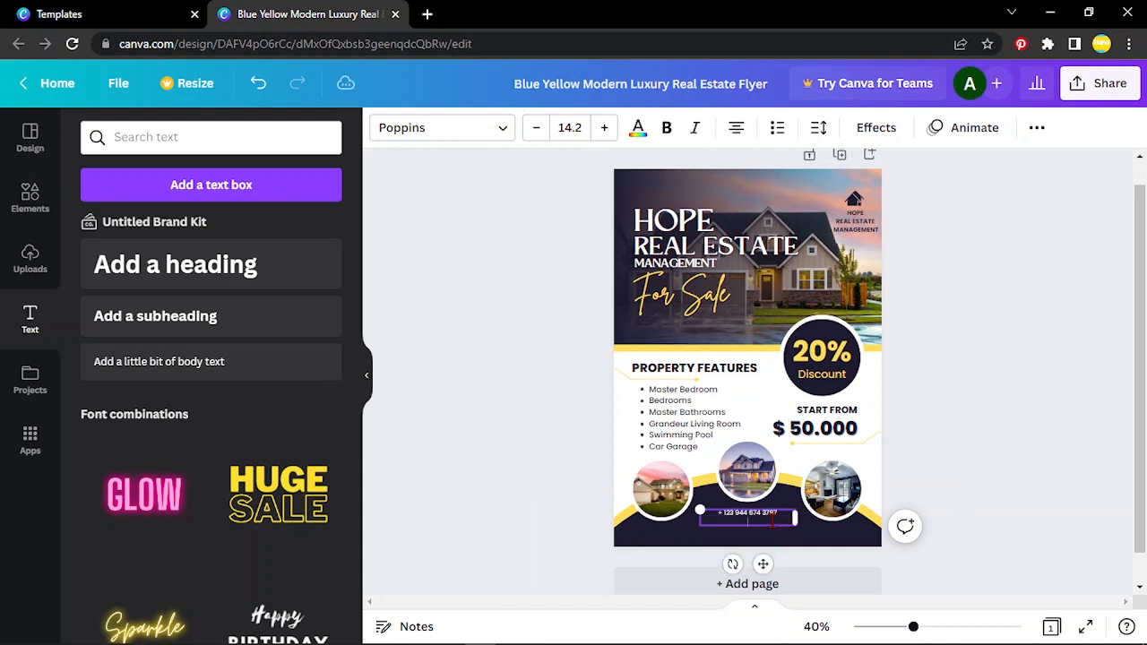
Change the discount badge figure from 20% to 15%
click(814, 355)
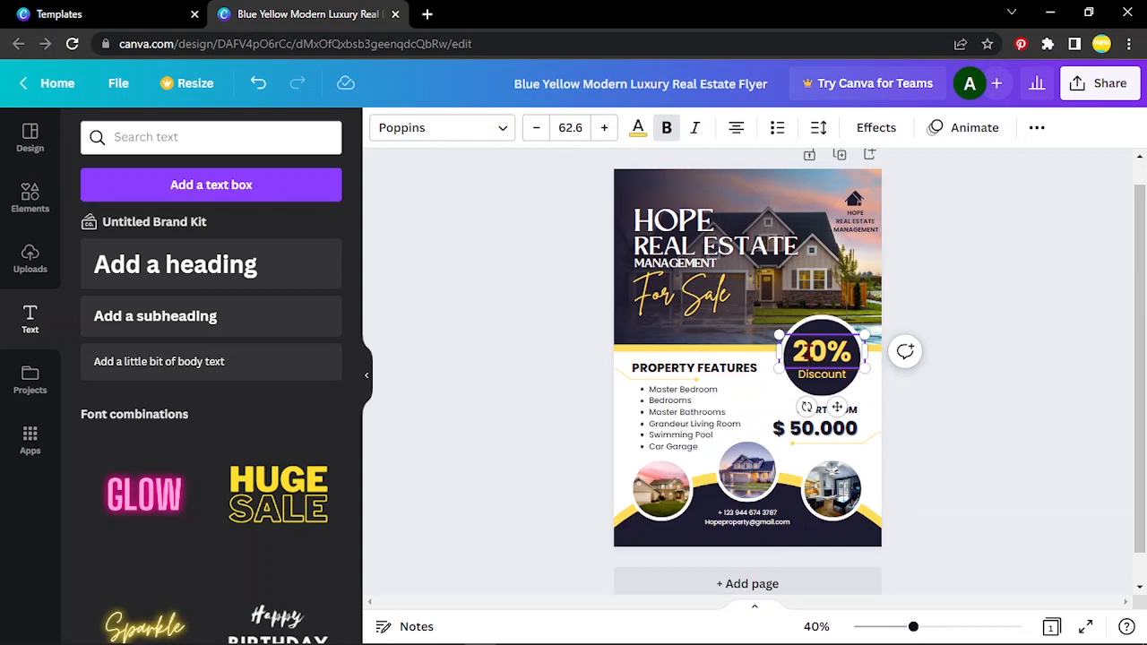
key(BackSpace)
key(BackSpace)
text(15)
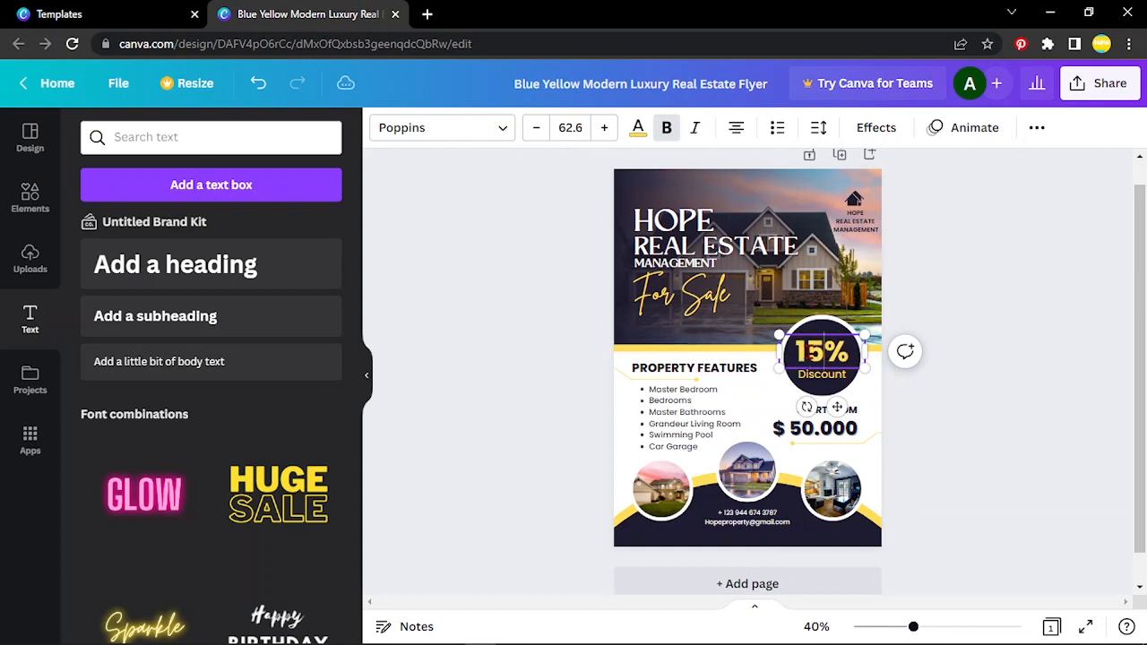
click(1001, 337)
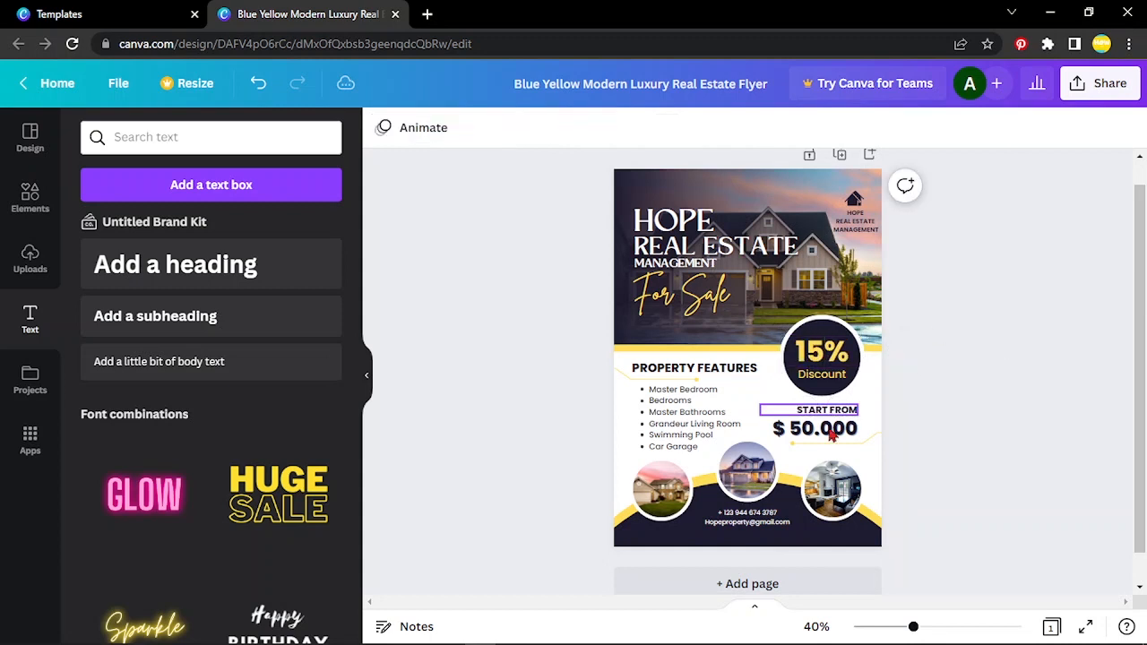
Change the starting price from $ 50.000 to $ 100.000
click(804, 435)
key(BackSpace)
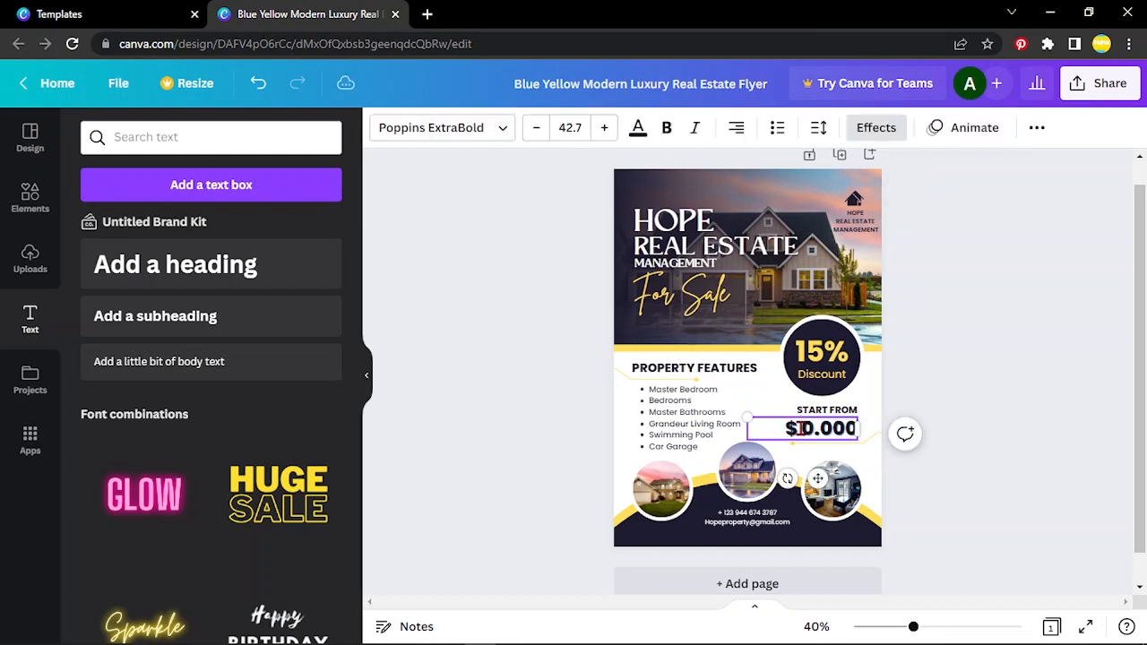
text(10)
click(1051, 295)
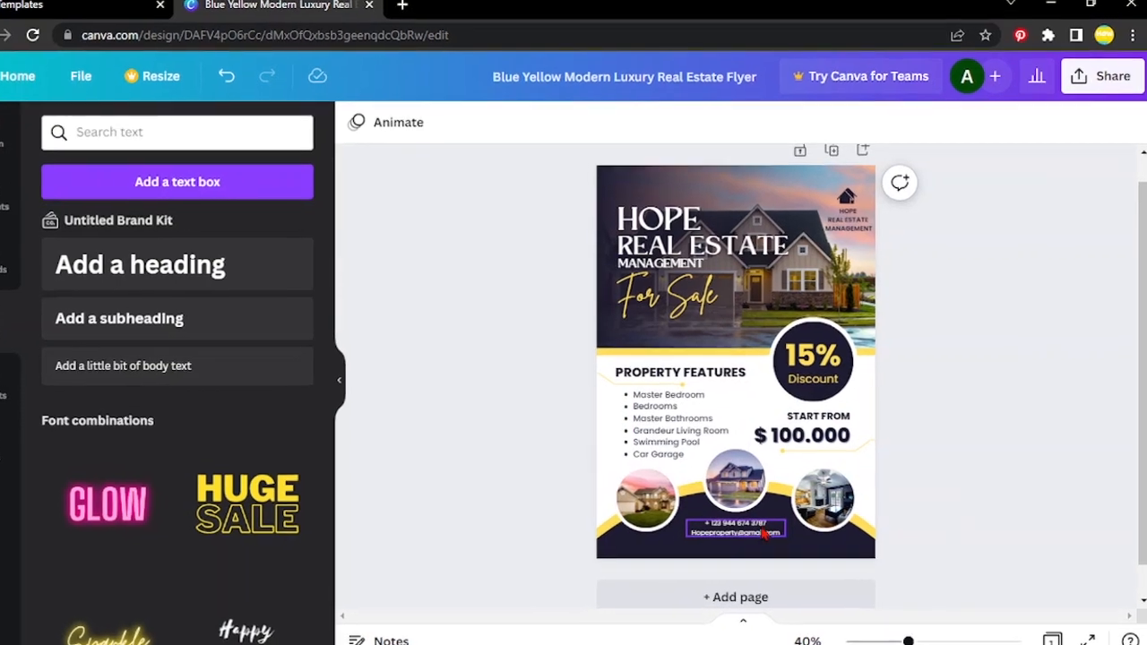
Reduce the contact block's line spacing from 1.4 to about 1.16 and make it bold
click(754, 526)
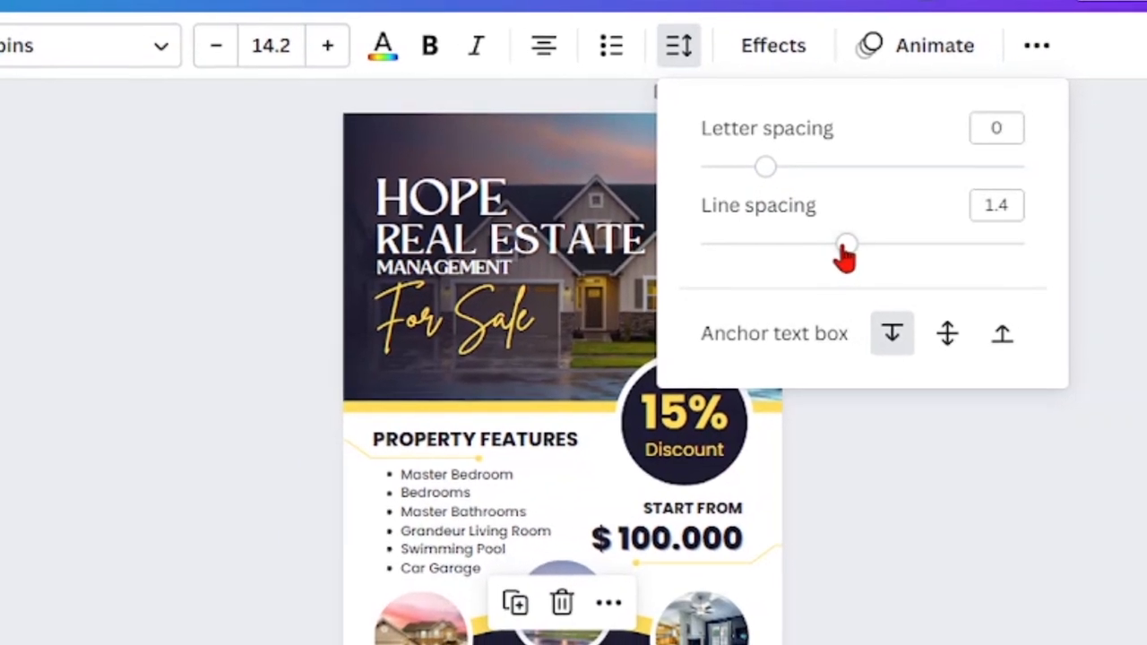
mouse_move(844, 257)
mouse_down()
mouse_move(815, 255)
mouse_move(832, 253)
mouse_up()
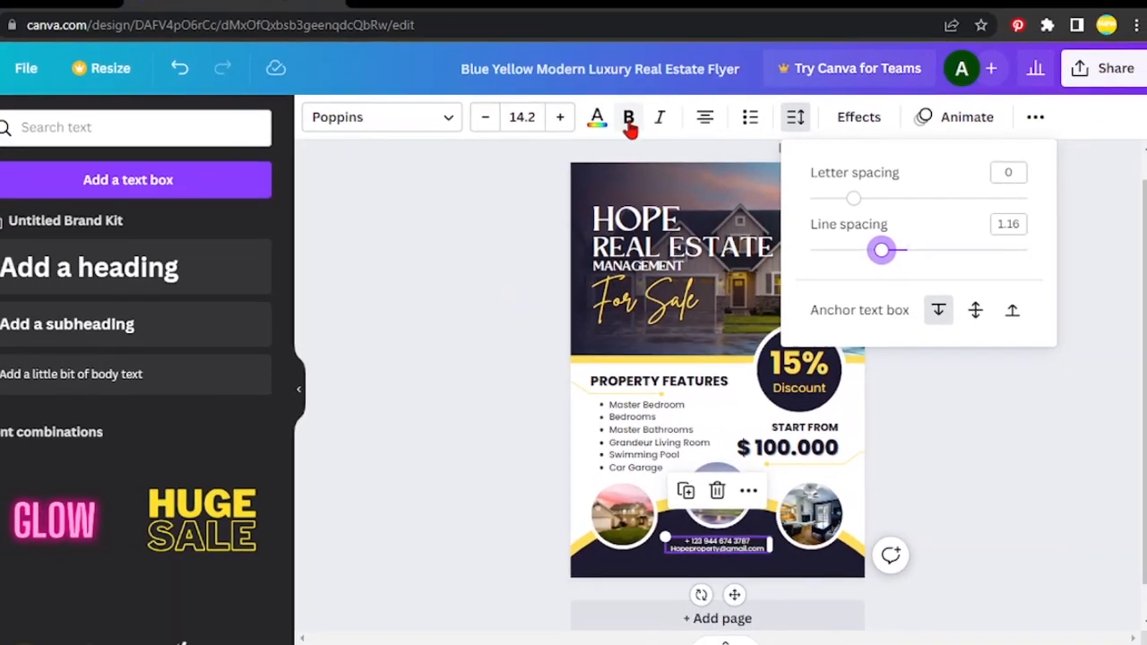
click(629, 124)
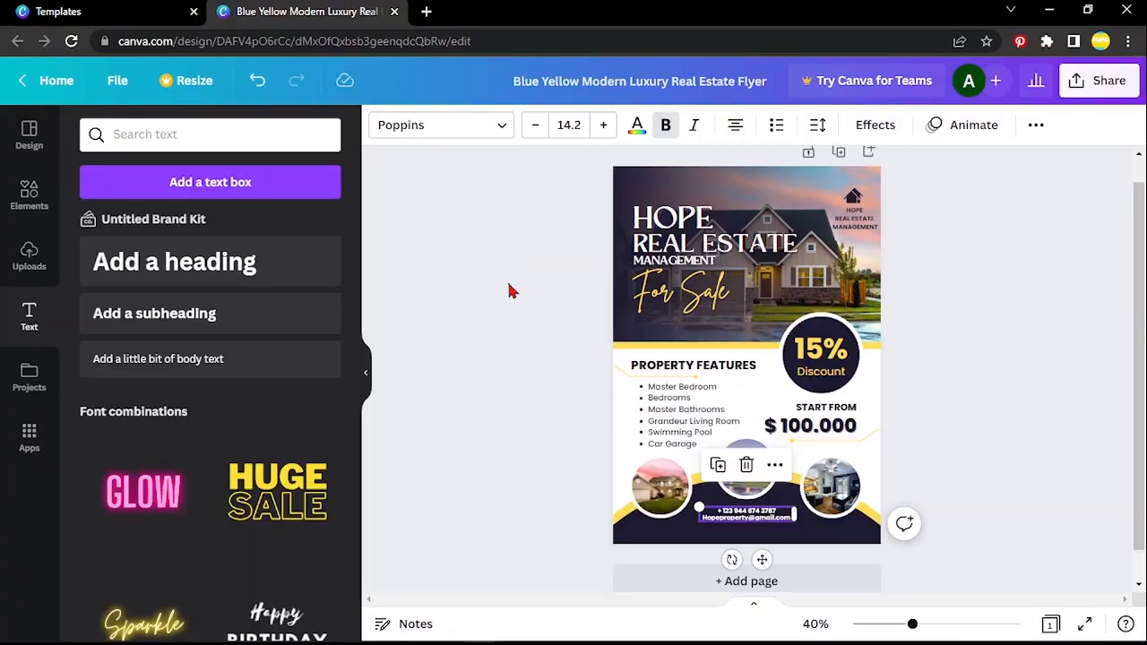
click(508, 290)
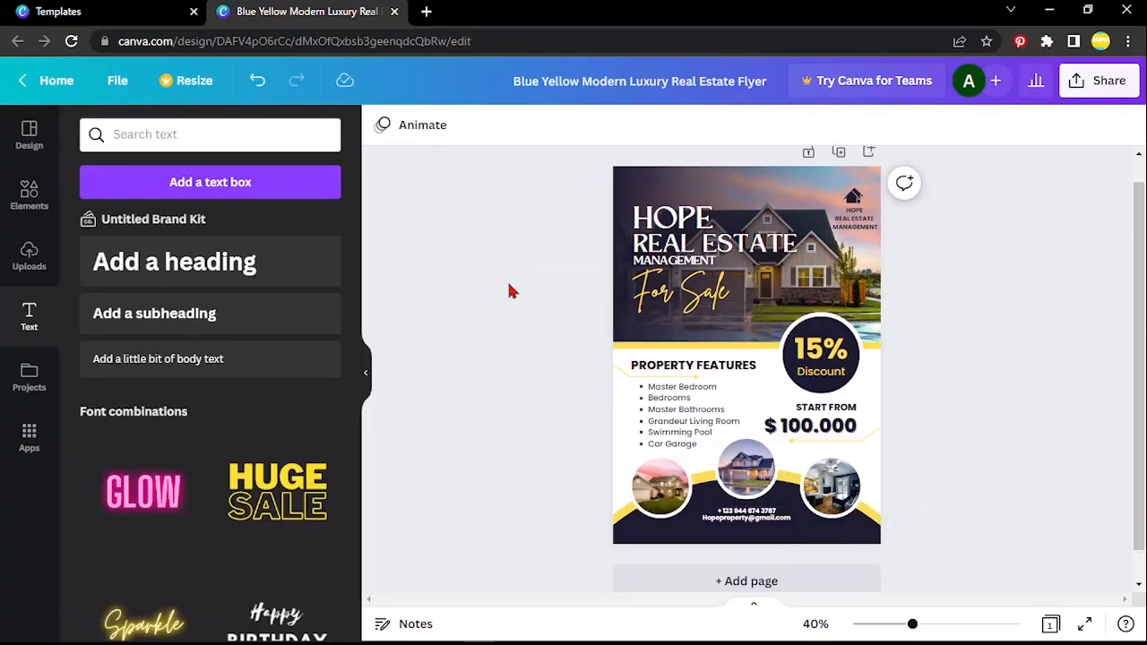